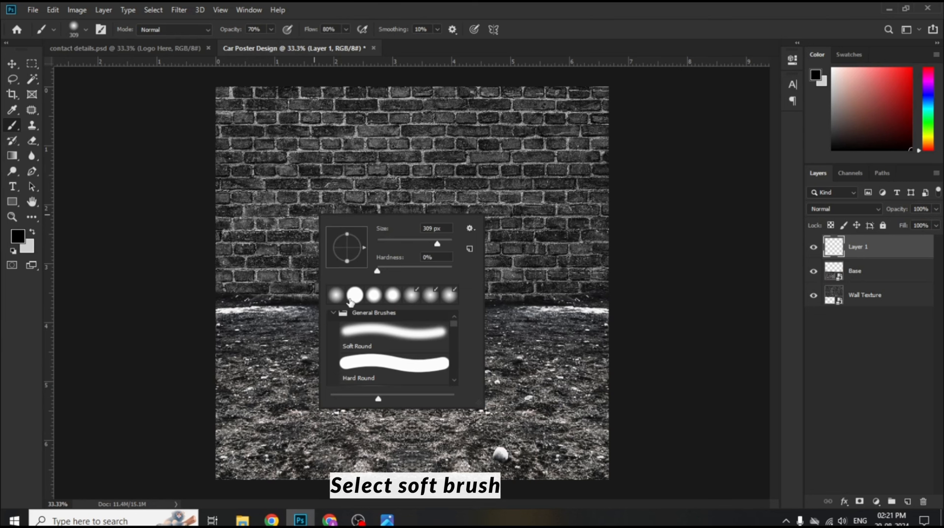
# Paint a soft black shadow band on Layer 1 along the seam between the brick wall and the ground using a soft round brush
pyautogui.click(335, 300)
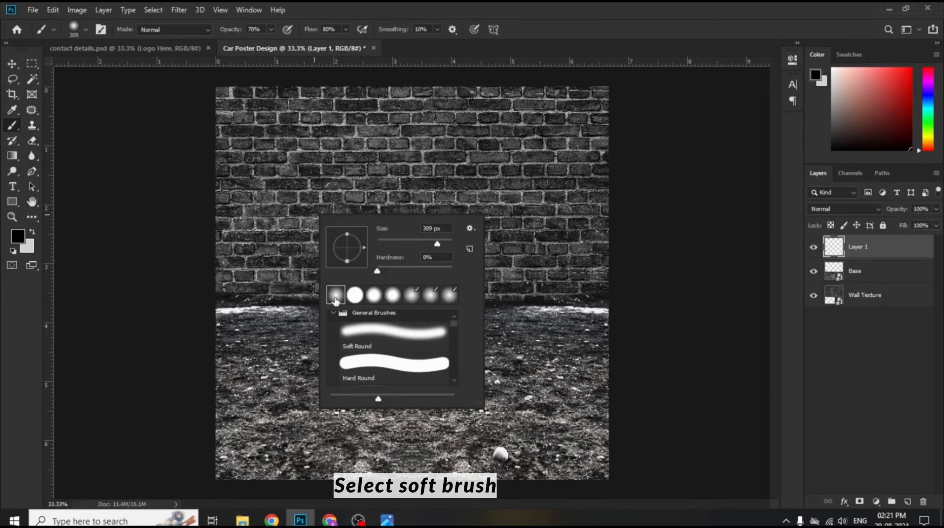
pyautogui.click(13, 129)
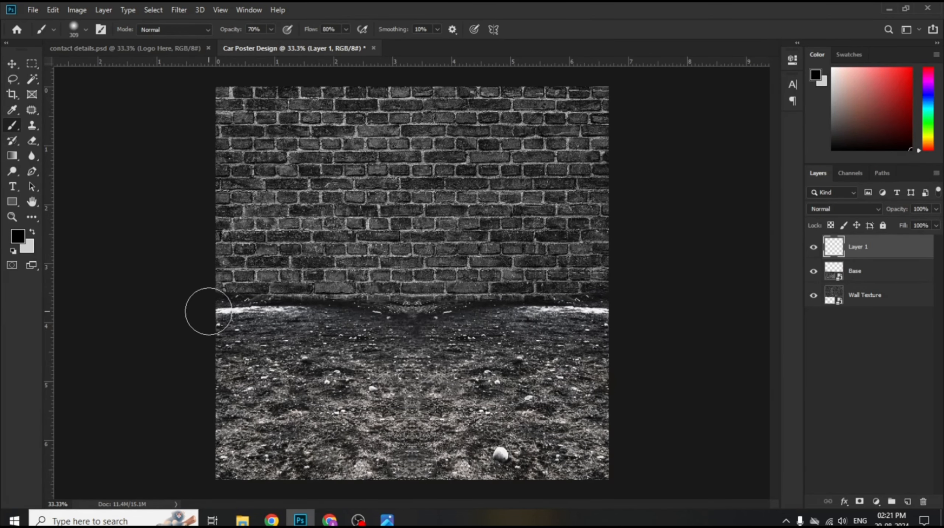
pyautogui.moveTo(204, 312)
pyautogui.mouseDown()
pyautogui.moveTo(309, 304)
pyautogui.moveTo(432, 317)
pyautogui.moveTo(491, 305)
pyautogui.moveTo(626, 316)
pyautogui.mouseUp()
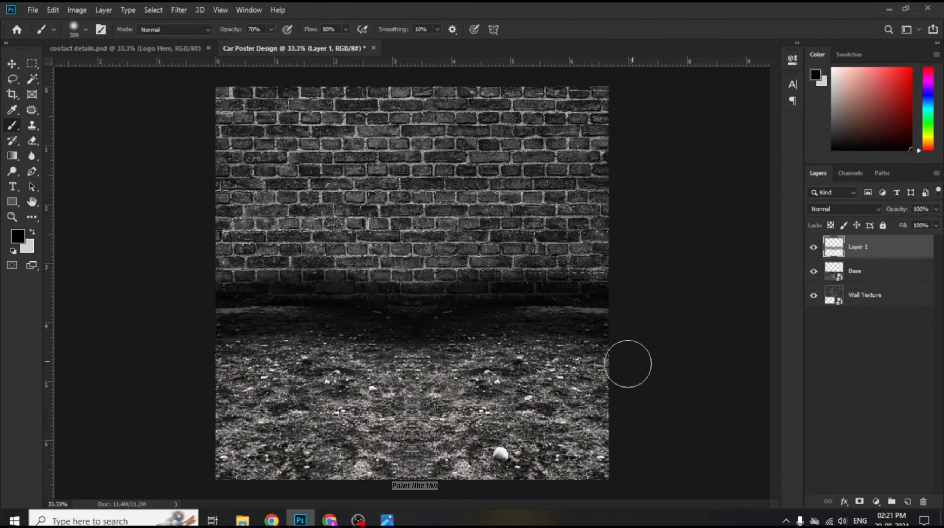
pyautogui.scroll(-1, 407, 361)
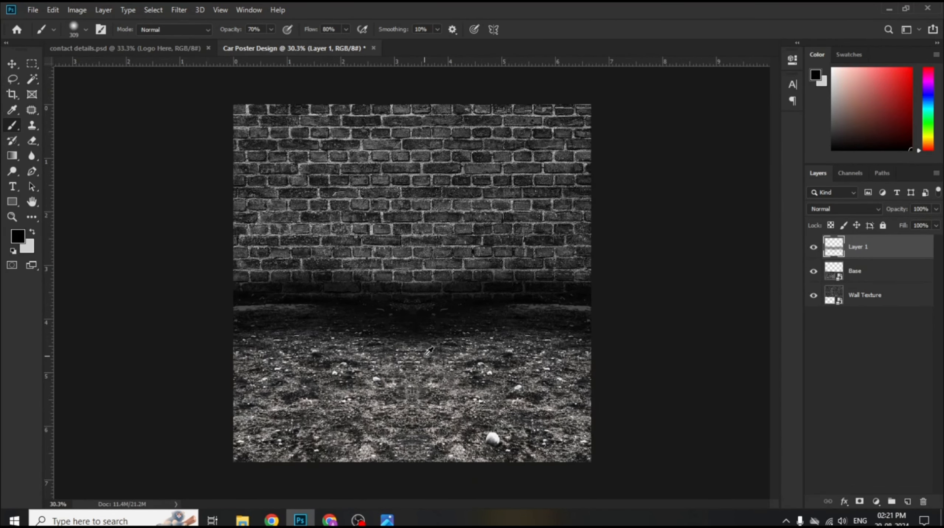
pyautogui.scroll(1, 430, 350)
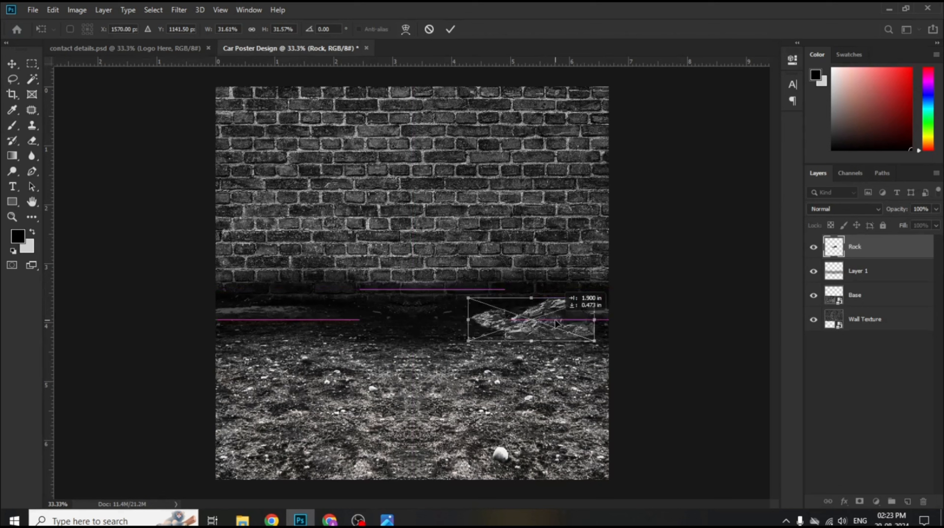
# Place the rock against the canvas's right edge at the base of the wall and duplicate it toward the left side
pyautogui.moveTo(562, 335); pyautogui.dragTo(569, 328)
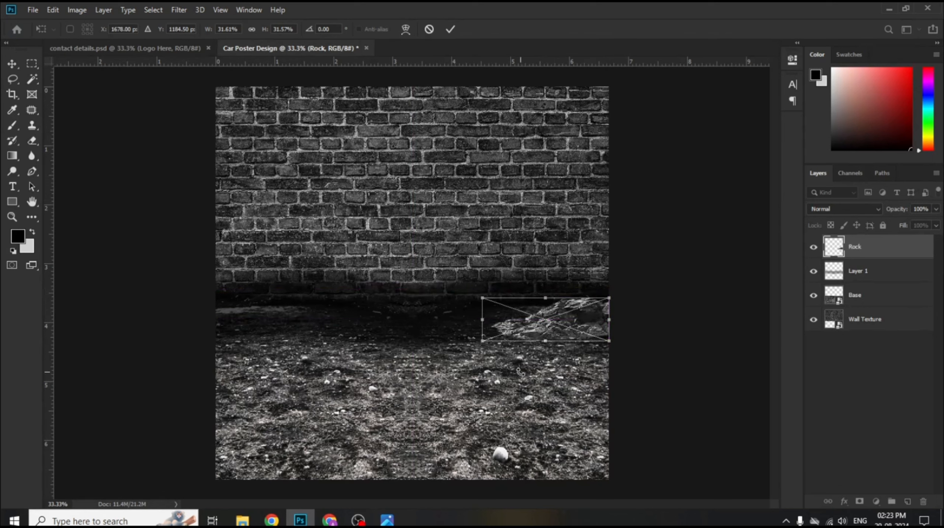
pyautogui.click(450, 29)
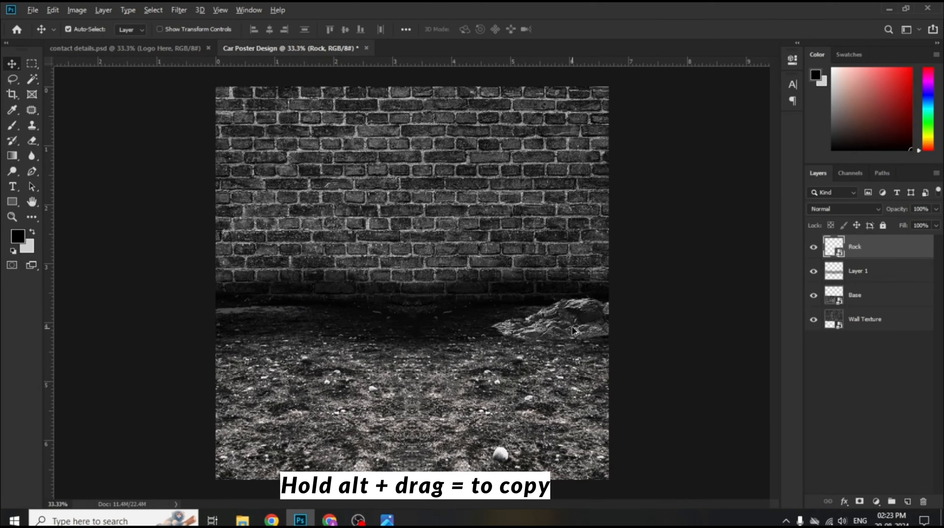
pyautogui.moveTo(572, 331); pyautogui.dragTo(354, 322)
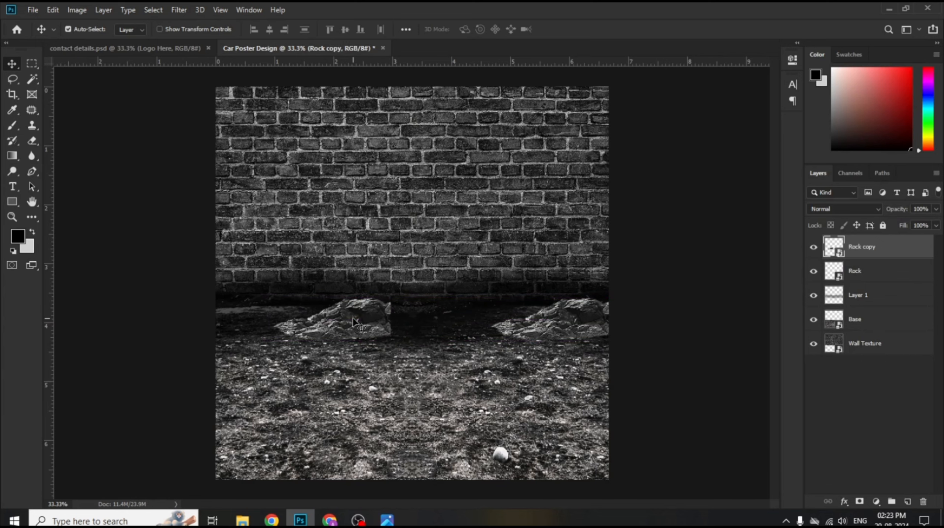
# Flip the Rock copy horizontally and move it flush against the canvas's left edge
pyautogui.hotkey('ctrl', 't')
pyautogui.rightClick(357, 312)
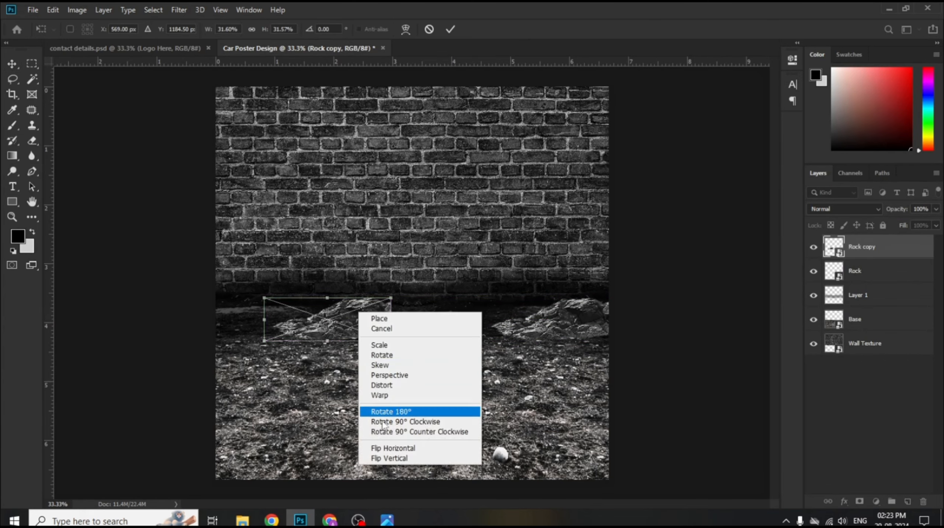
pyautogui.click(385, 448)
pyautogui.click(450, 30)
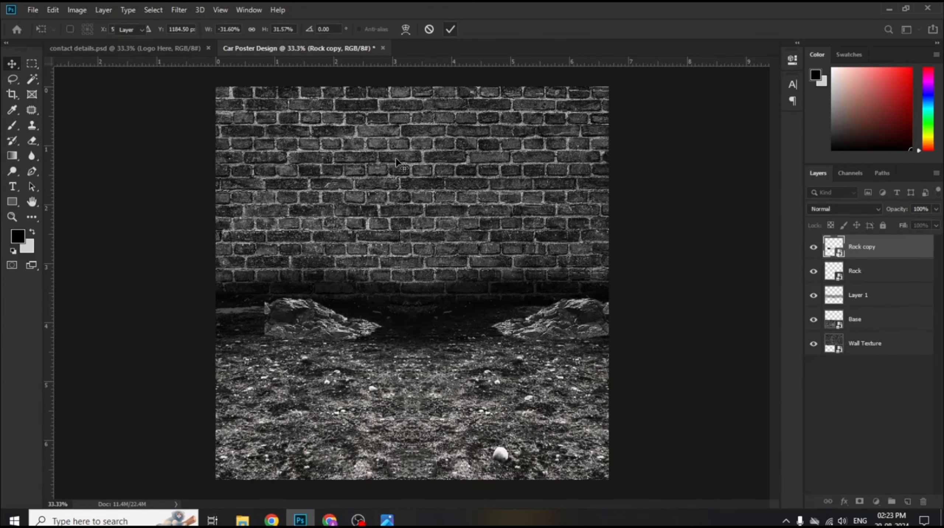
pyautogui.moveTo(317, 325); pyautogui.dragTo(269, 326)
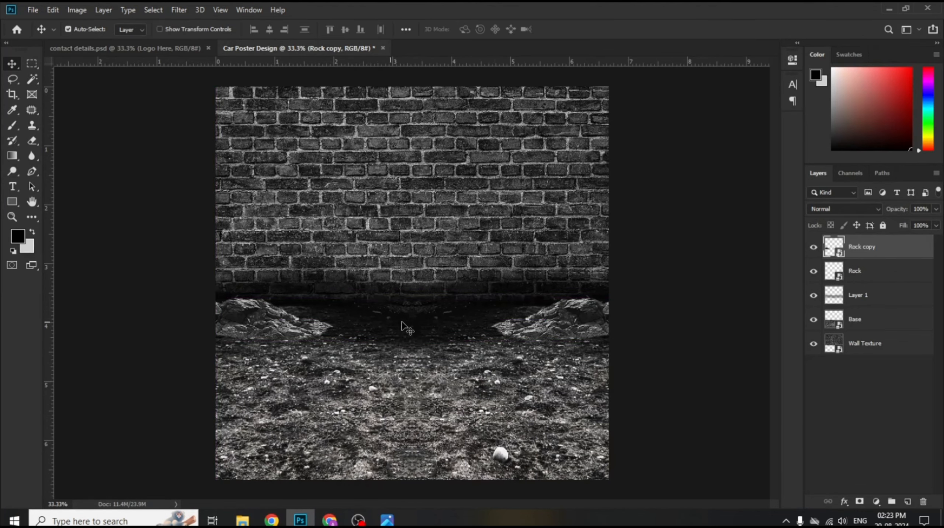
# Scale both rock layers together to about 95.66% and move each rock back to its own edge of the canvas
pyautogui.keyDown('shift'); pyautogui.click(558, 325); pyautogui.keyUp('shift')
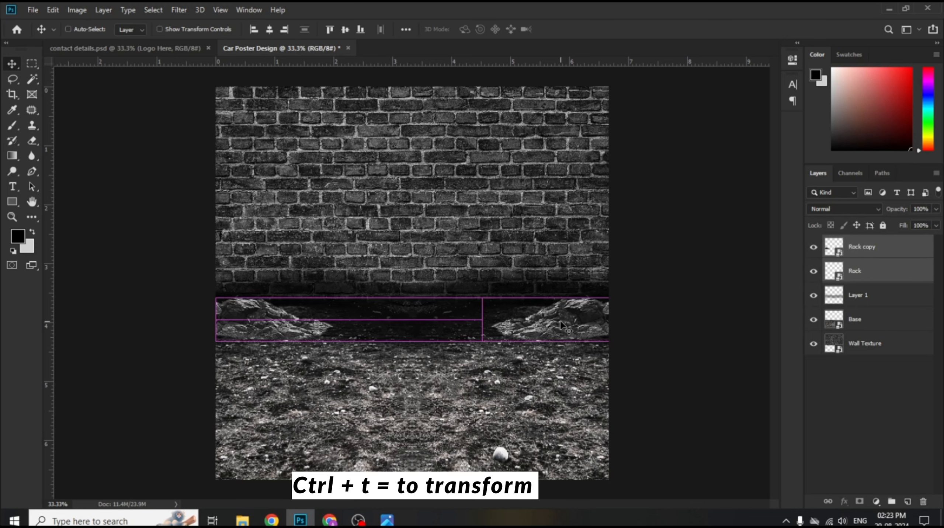
pyautogui.hotkey('ctrl', 't')
pyautogui.moveTo(609, 341); pyautogui.dragTo(600, 340)
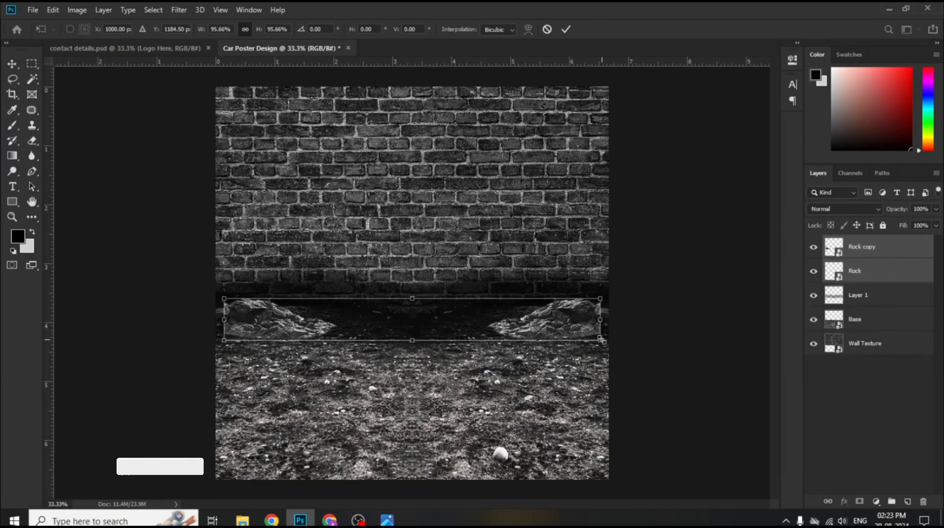
pyautogui.click(567, 29)
pyautogui.moveTo(553, 321); pyautogui.dragTo(562, 320)
pyautogui.click(443, 370)
pyautogui.moveTo(256, 314); pyautogui.dragTo(240, 314)
pyautogui.click(97, 302)
pyautogui.scroll(-1, 371, 299)
pyautogui.scroll(1, 399, 326)
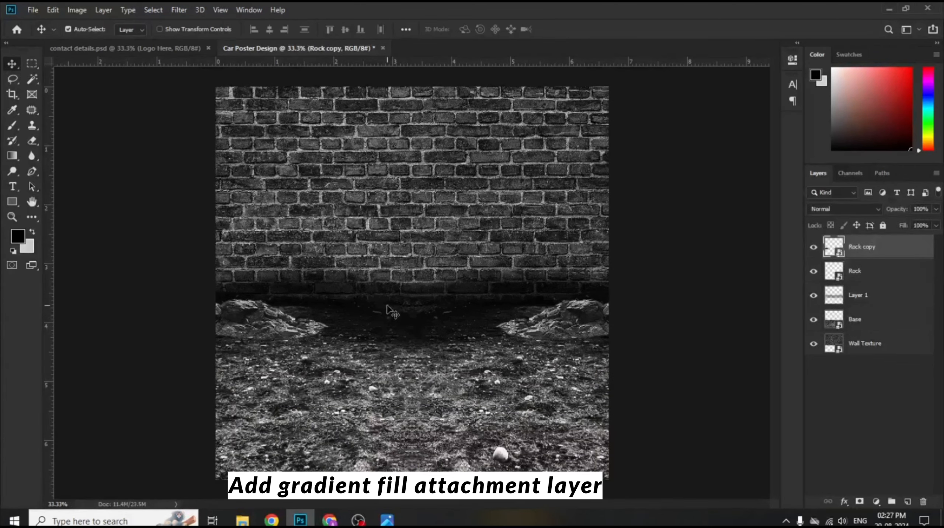
# Add a black-to-transparent Gradient Fill layer, removing the gradient's end color stop and setting its transparent stop's location to 29%
pyautogui.click(876, 501)
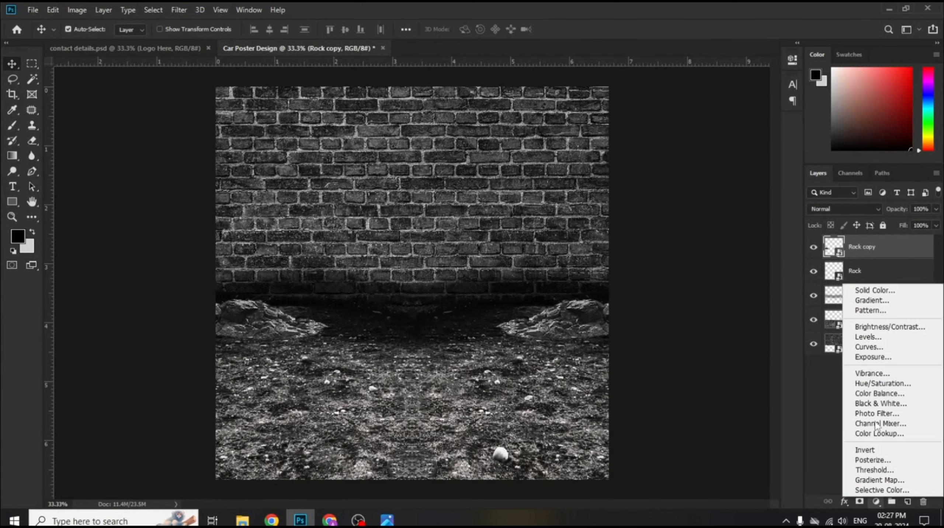
pyautogui.click(868, 301)
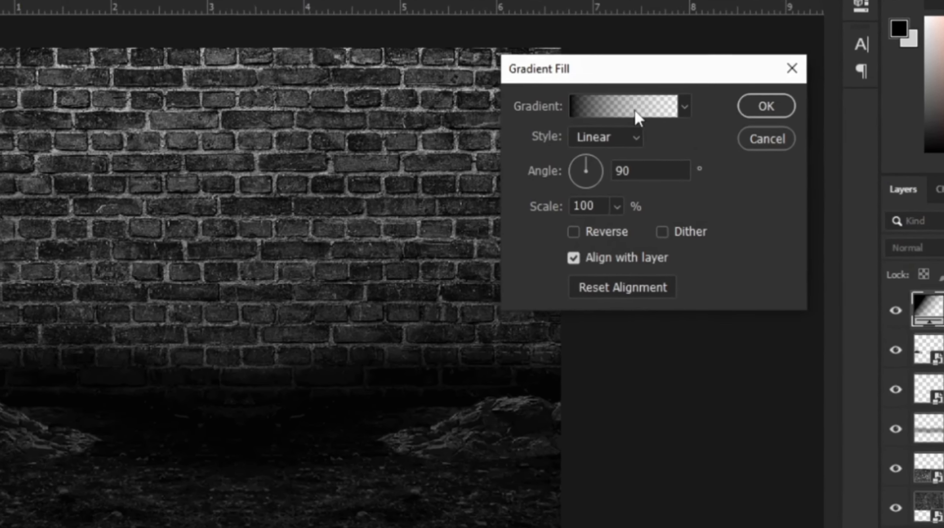
pyautogui.click(634, 110)
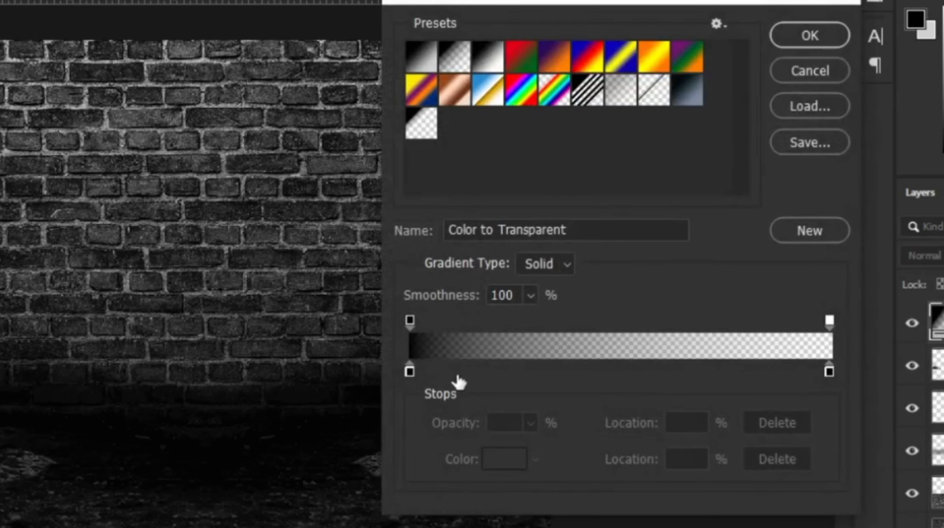
pyautogui.moveTo(829, 370); pyautogui.dragTo(830, 401)
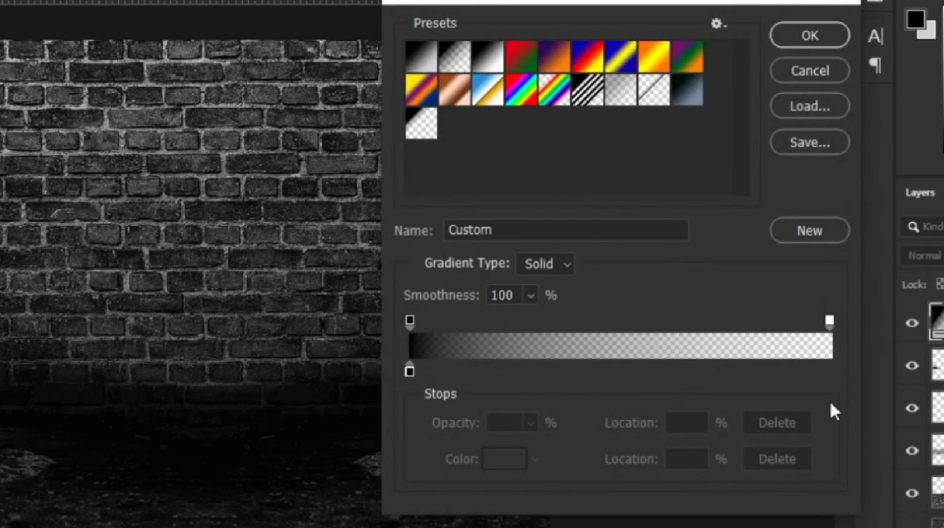
pyautogui.click(830, 321)
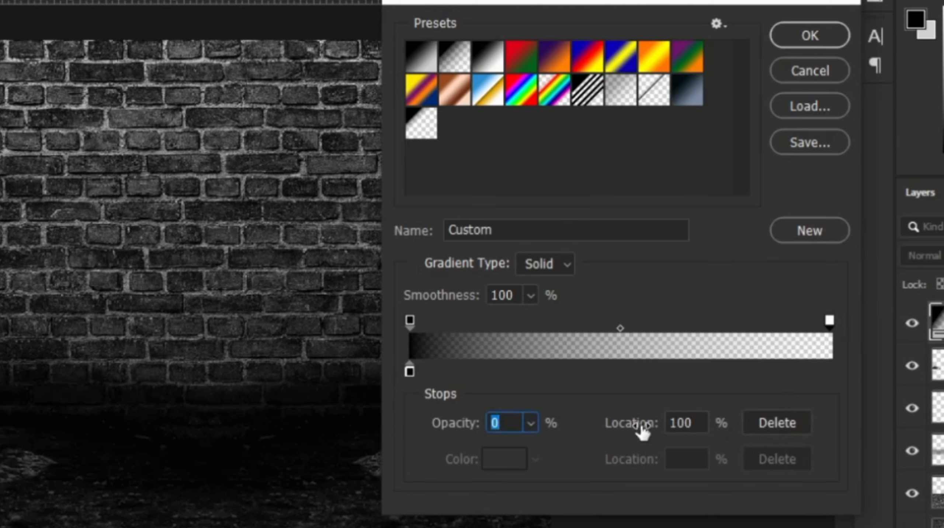
pyautogui.click(660, 431)
pyautogui.write('29')
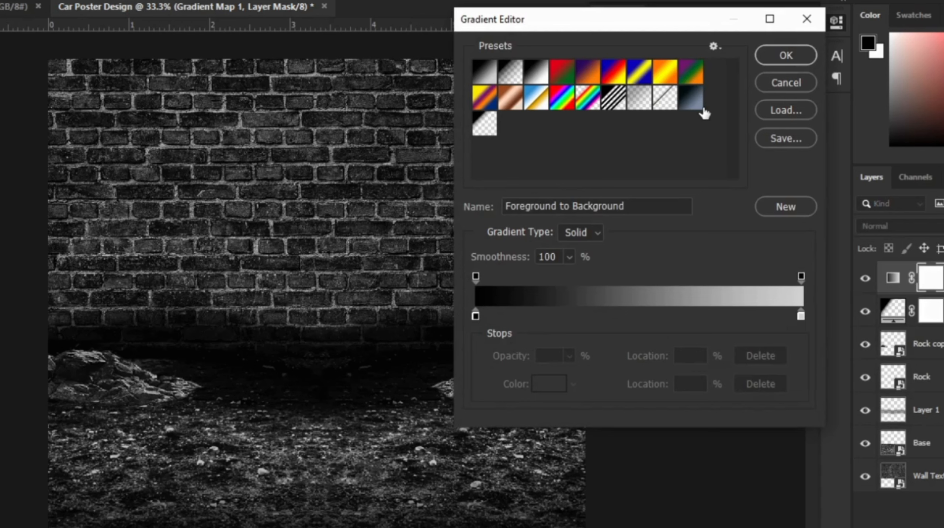
# Apply the dark-to-slate-blue preset to the gradient map, with 010c0e as its starting stop color
pyautogui.click(686, 100)
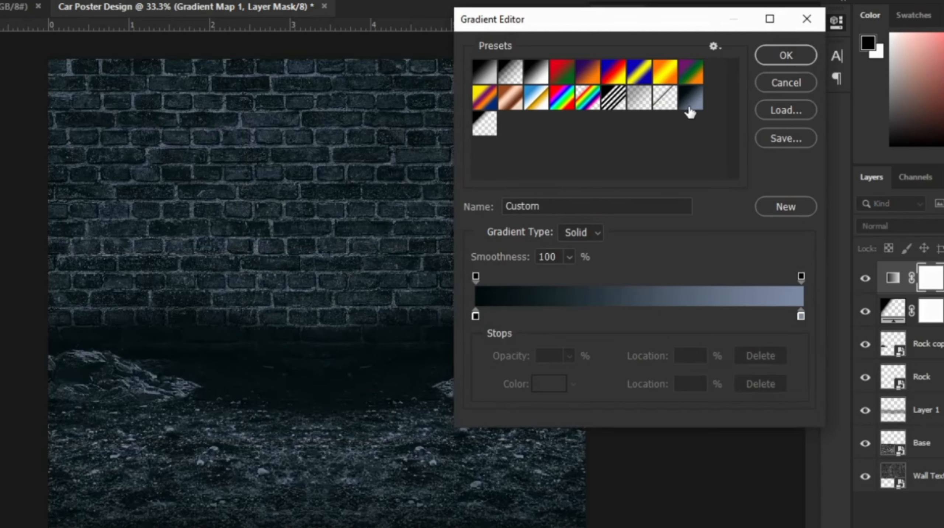
pyautogui.click(476, 315)
pyautogui.click(545, 387)
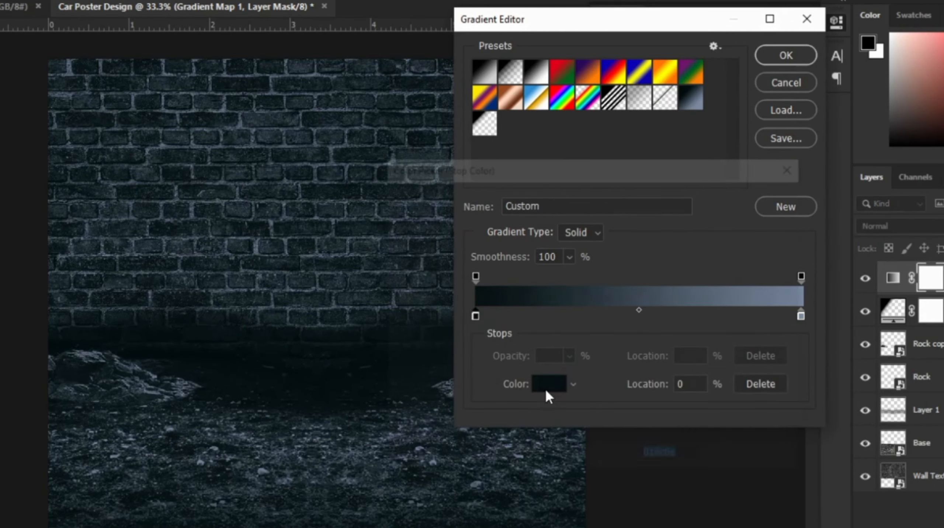
pyautogui.click(695, 463)
pyautogui.doubleClick(694, 461)
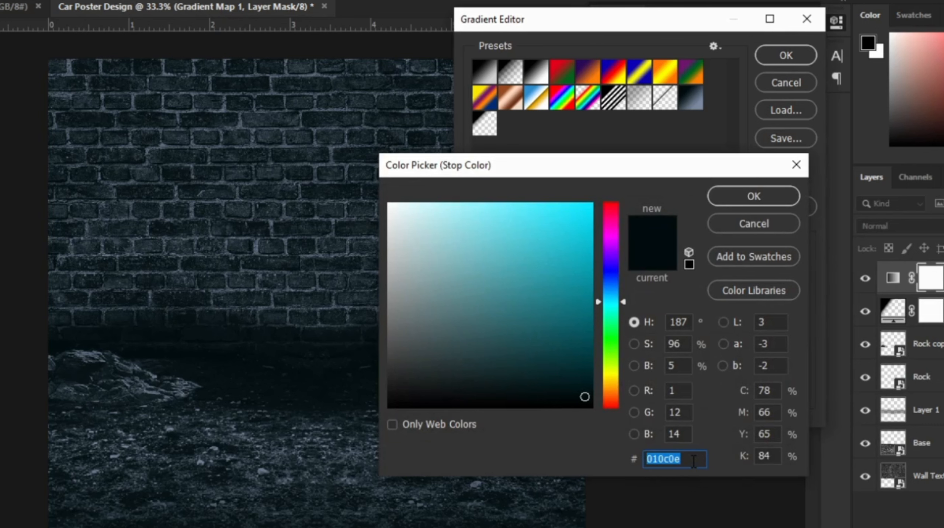
pyautogui.click(693, 461)
pyautogui.click(753, 195)
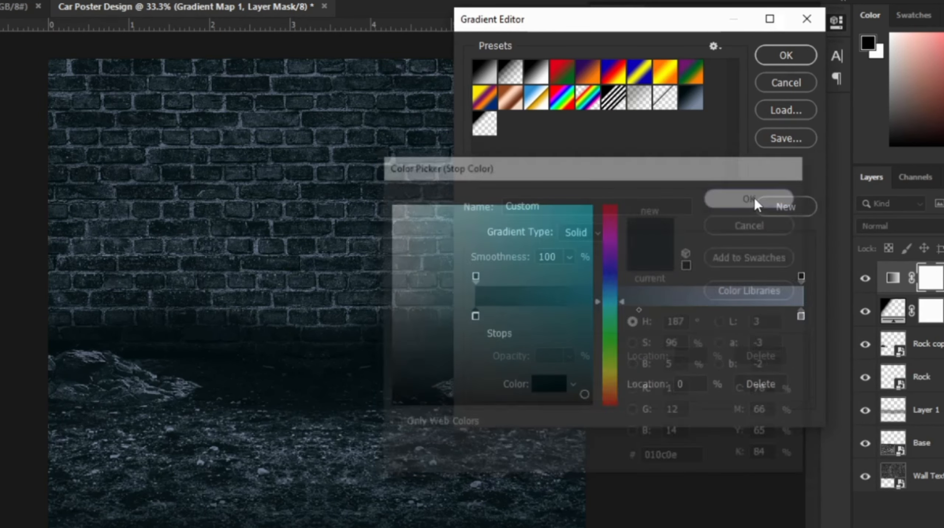
# Use 77869e as the gradient map's end stop color and accept the gradient
pyautogui.click(801, 316)
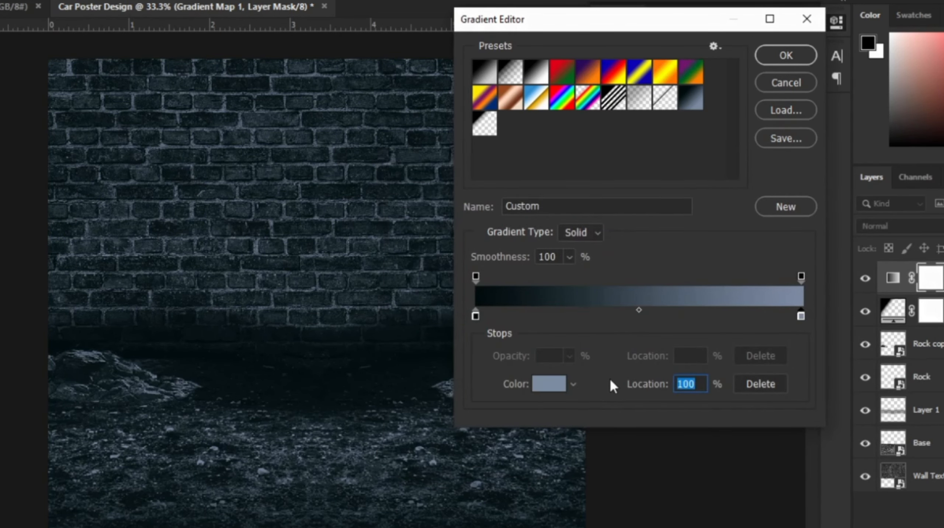
pyautogui.click(548, 384)
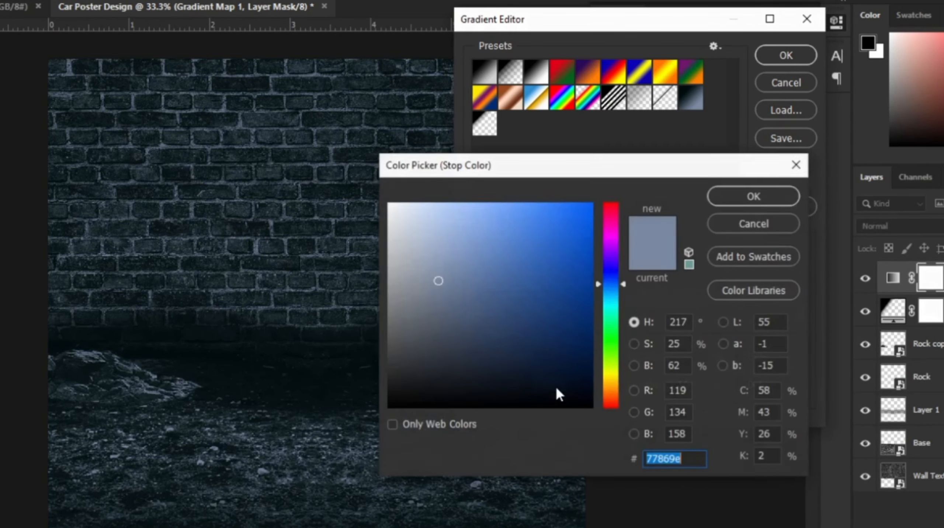
pyautogui.doubleClick(690, 458)
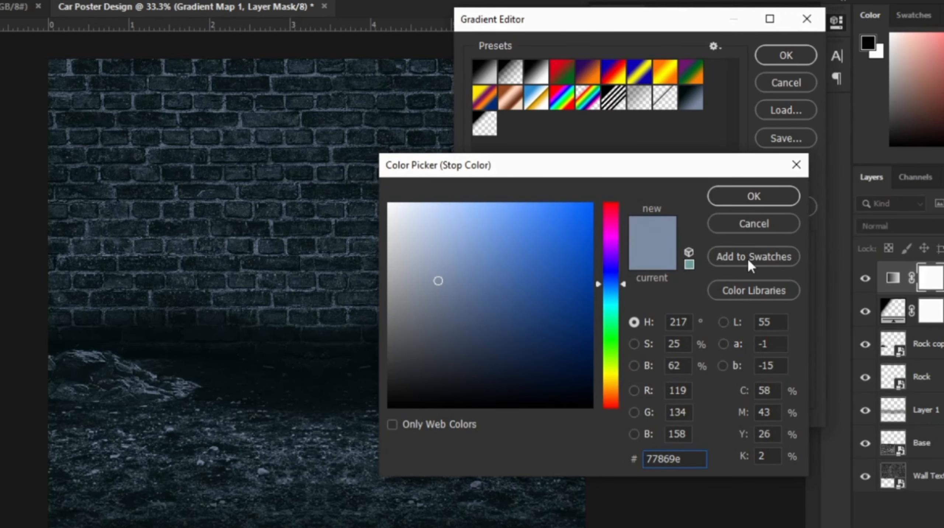
pyautogui.click(748, 197)
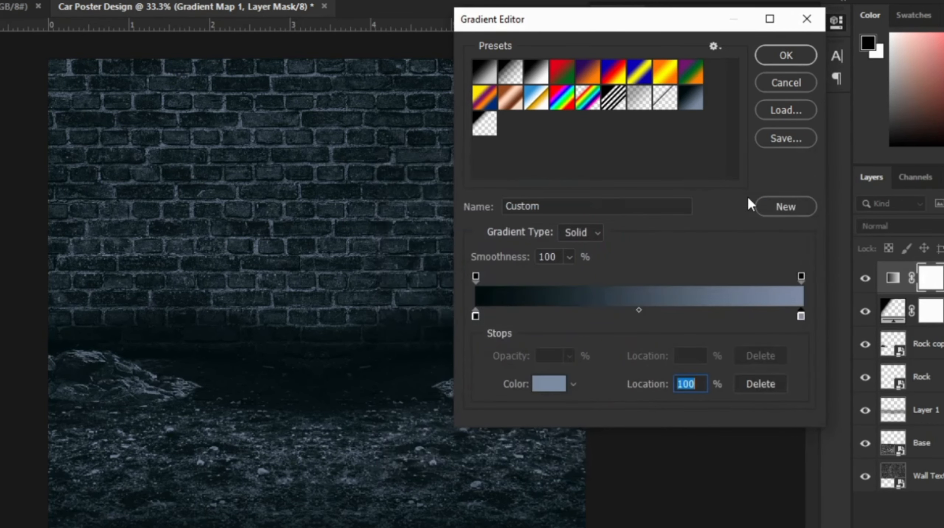
pyautogui.click(786, 59)
pyautogui.click(794, 19)
# Move the jeep slightly upward at the middle of the poster
pyautogui.press('Return')
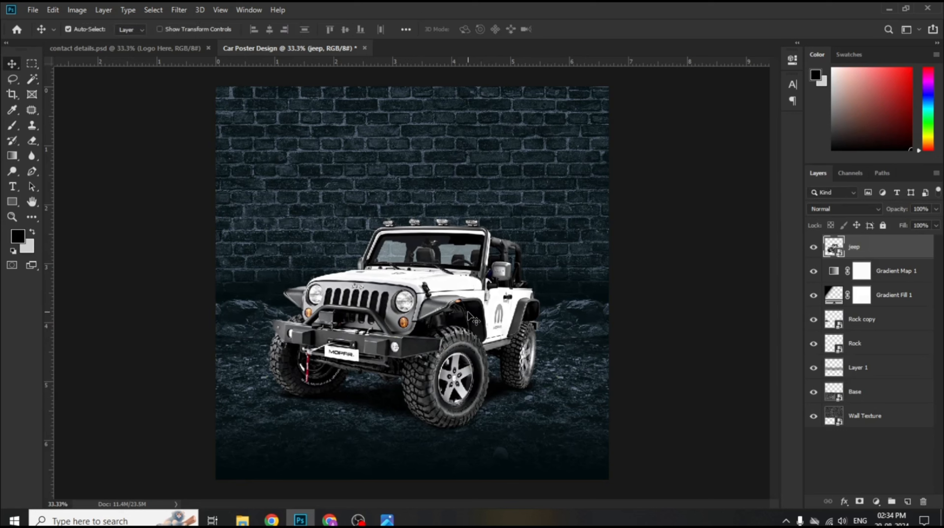
pyautogui.moveTo(467, 312); pyautogui.dragTo(469, 312)
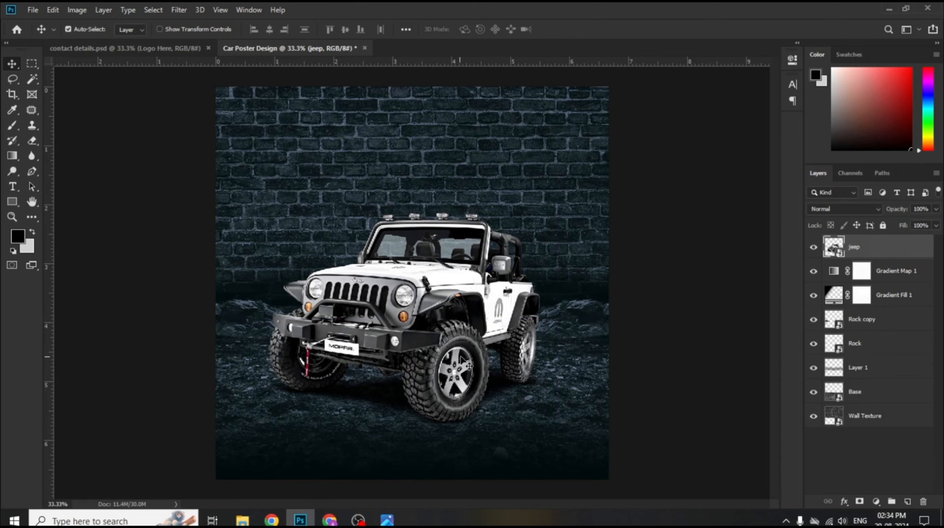
# Place the Light image from the car poster assets folder into the poster
pyautogui.moveTo(243, 519)
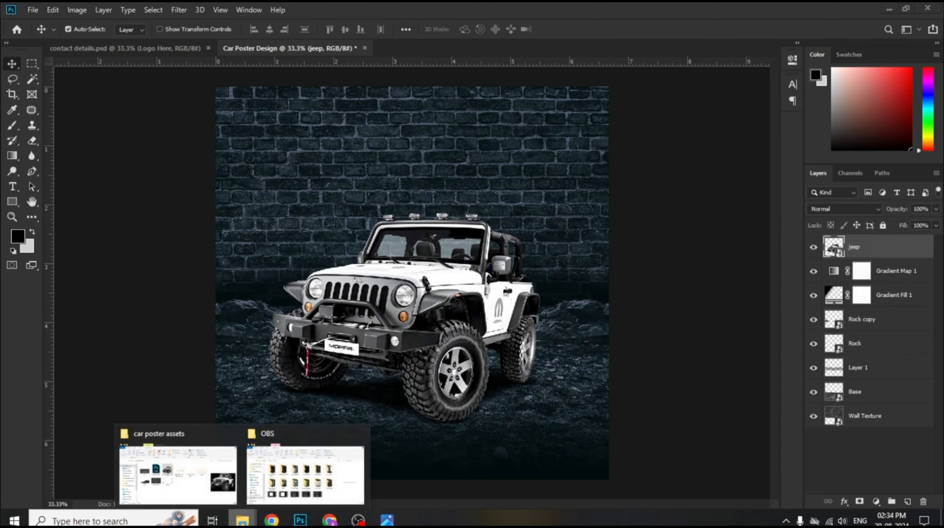
pyautogui.click(192, 488)
pyautogui.click(574, 201)
pyautogui.moveTo(574, 202); pyautogui.dragTo(444, 428)
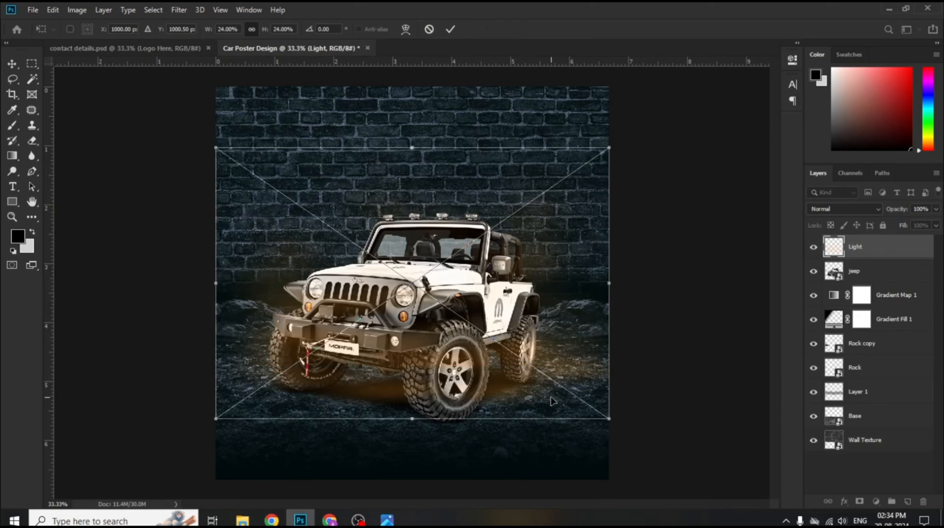
# Raise the light glow around the jeep's body, stack the Light layer beneath the jeep layer, and fine-tune the glow's position
pyautogui.moveTo(541, 355); pyautogui.dragTo(539, 307)
pyautogui.click(450, 29)
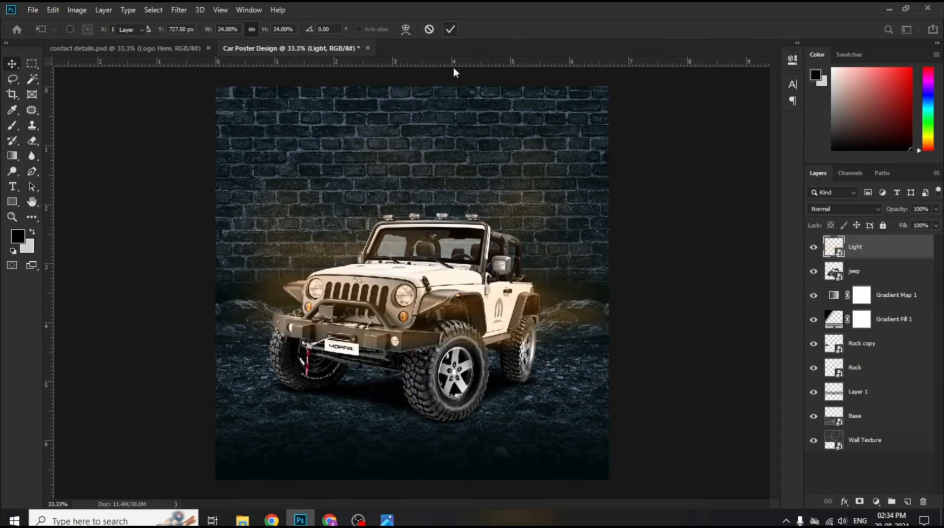
pyautogui.moveTo(903, 257); pyautogui.dragTo(901, 276)
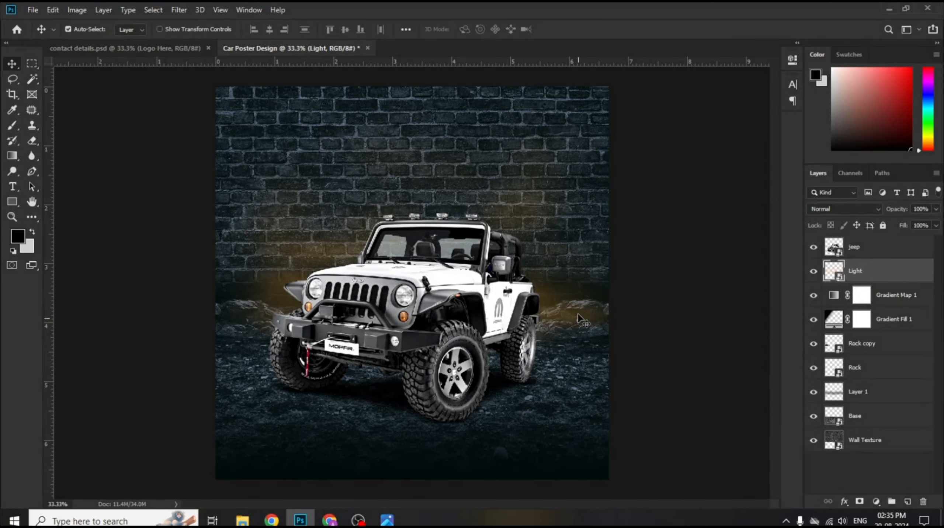
pyautogui.moveTo(583, 320); pyautogui.dragTo(580, 328)
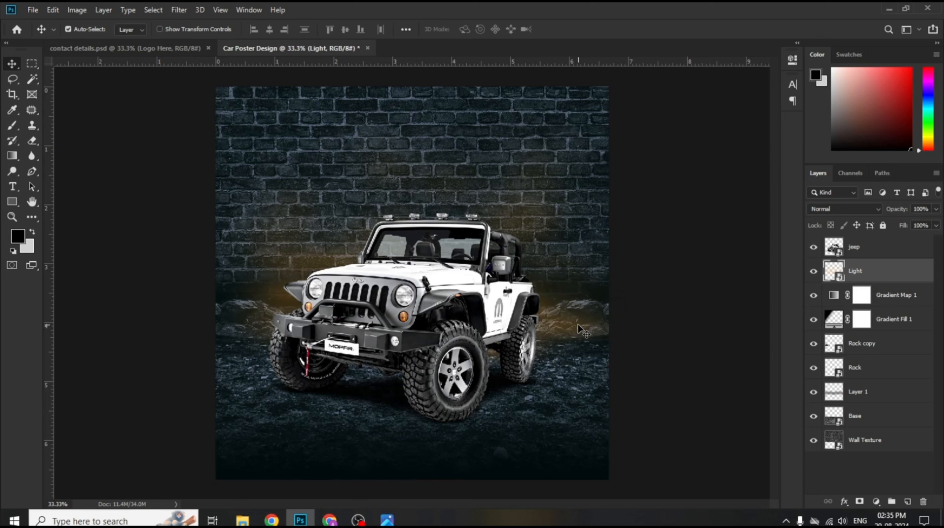
# Group the layers from Gradient Map 1 down to Wall Texture and name the group background
pyautogui.click(895, 302)
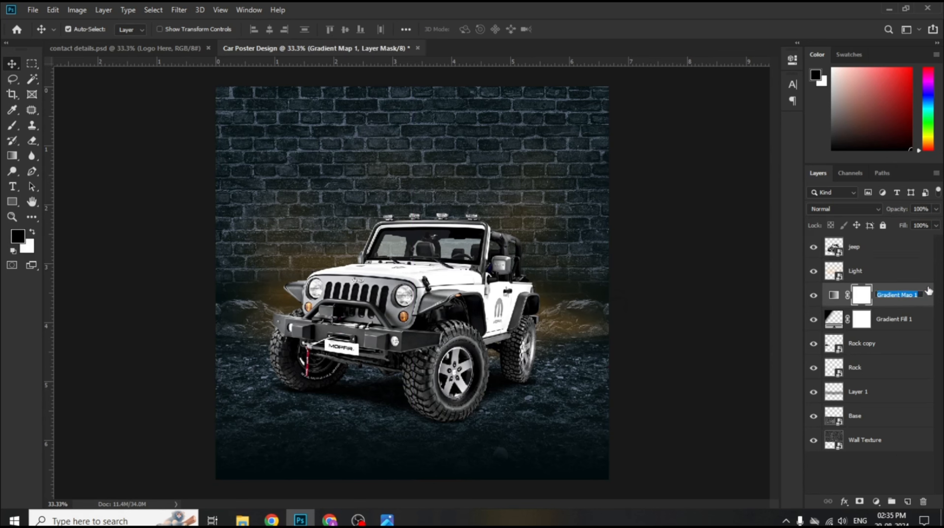
pyautogui.keyDown('shift'); pyautogui.click(912, 436); pyautogui.keyUp('shift')
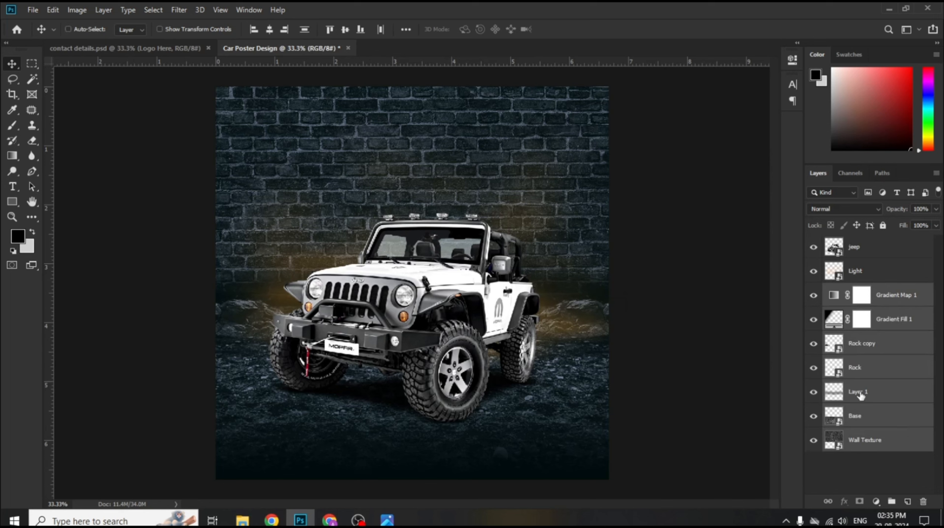
pyautogui.hotkey('ctrl', 'g')
pyautogui.doubleClick(854, 290)
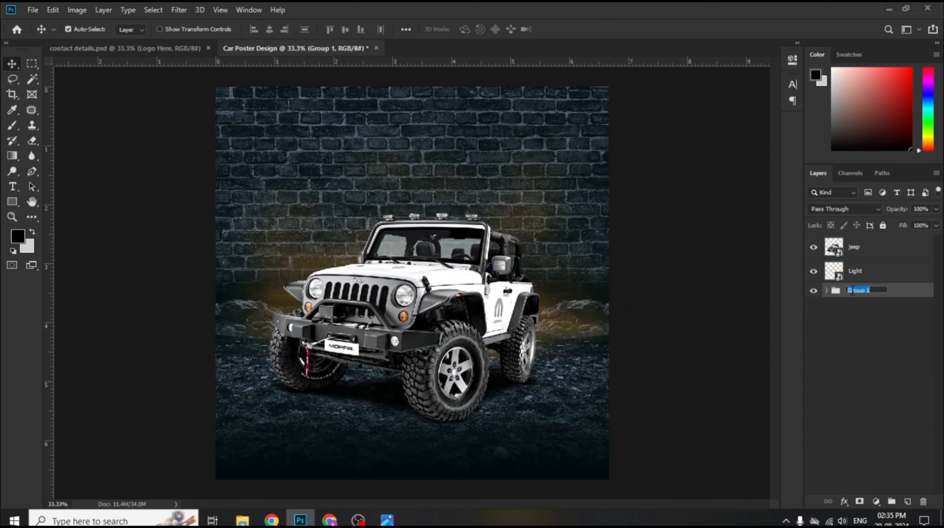
pyautogui.write('background')
pyautogui.press('Return')
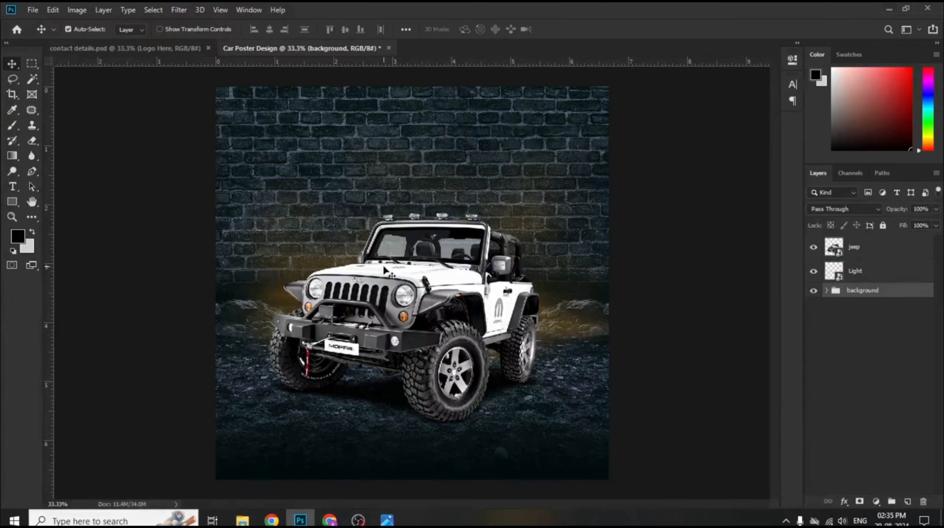
# Scale the Light layer to about 25.82% and fine-tune its position behind the jeep
pyautogui.click(868, 275)
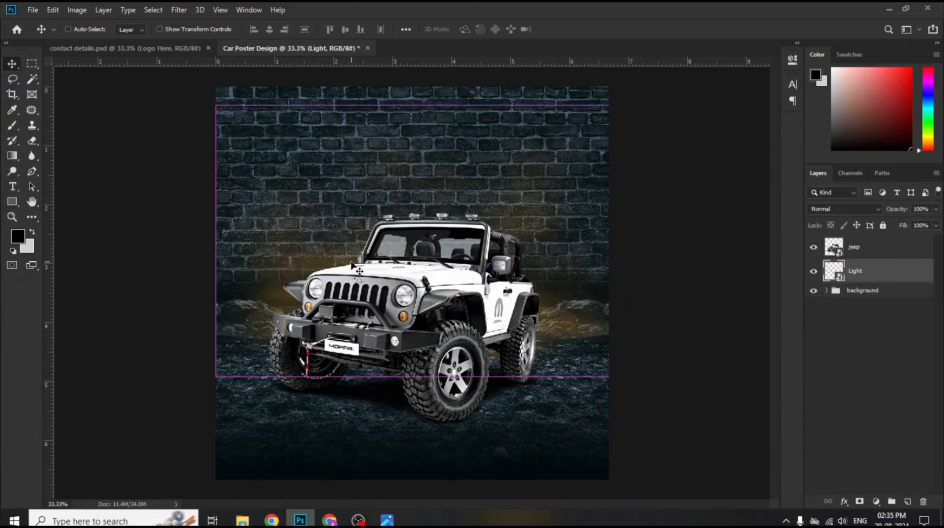
pyautogui.hotkey('ctrl', 't')
pyautogui.moveTo(610, 377); pyautogui.dragTo(629, 399)
pyautogui.moveTo(548, 338); pyautogui.dragTo(547, 329)
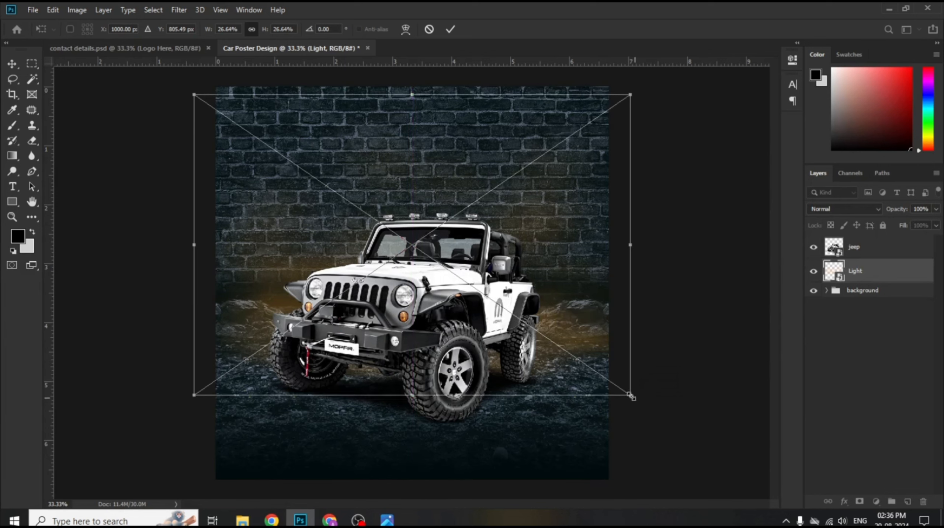
pyautogui.moveTo(630, 395); pyautogui.dragTo(624, 390)
pyautogui.press('Return')
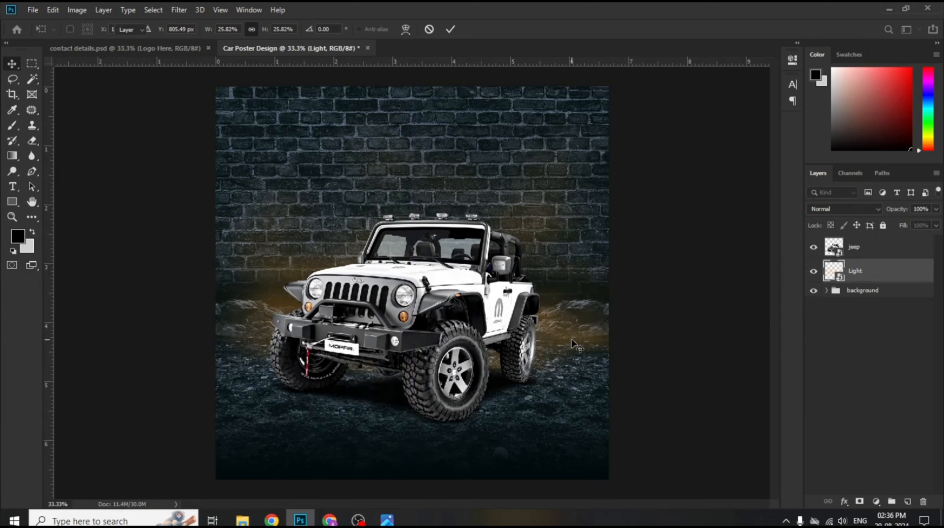
pyautogui.moveTo(555, 342); pyautogui.dragTo(553, 343)
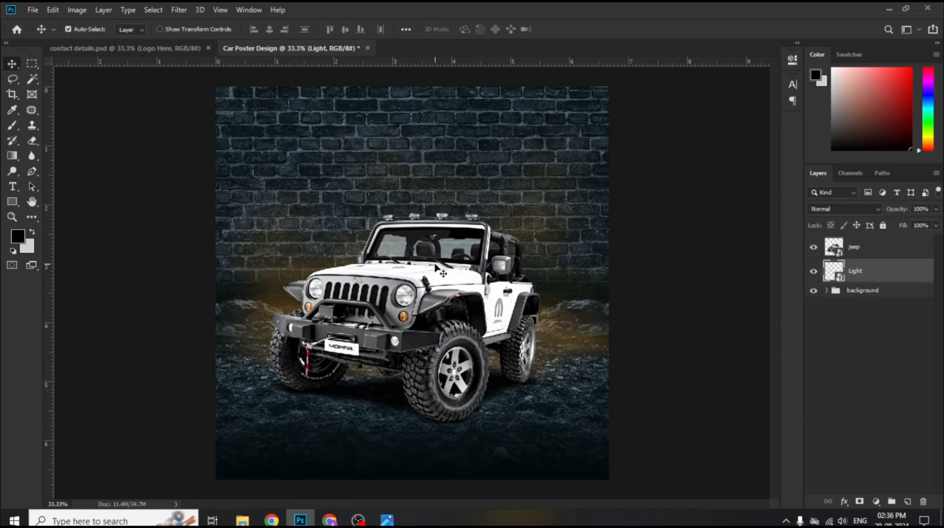
# Place the Lens Flare - Car Light image from the car poster assets folder above the jeep layer
pyautogui.click(862, 252)
pyautogui.moveTo(242, 520)
pyautogui.click(197, 468)
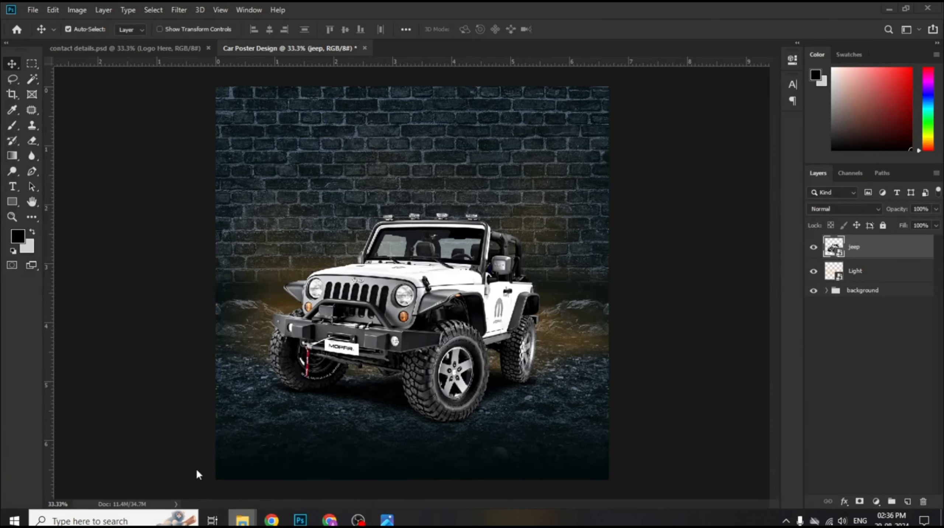
pyautogui.click(525, 190)
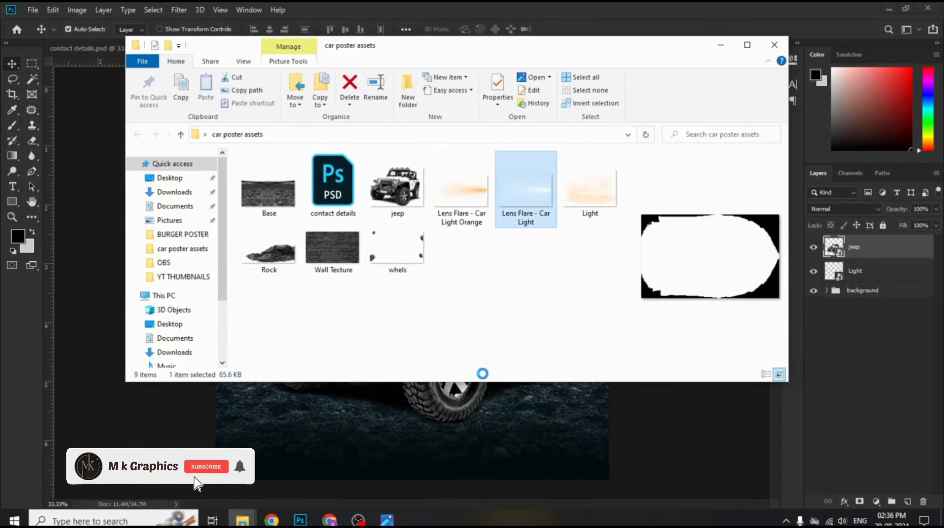
pyautogui.moveTo(525, 190); pyautogui.dragTo(467, 407)
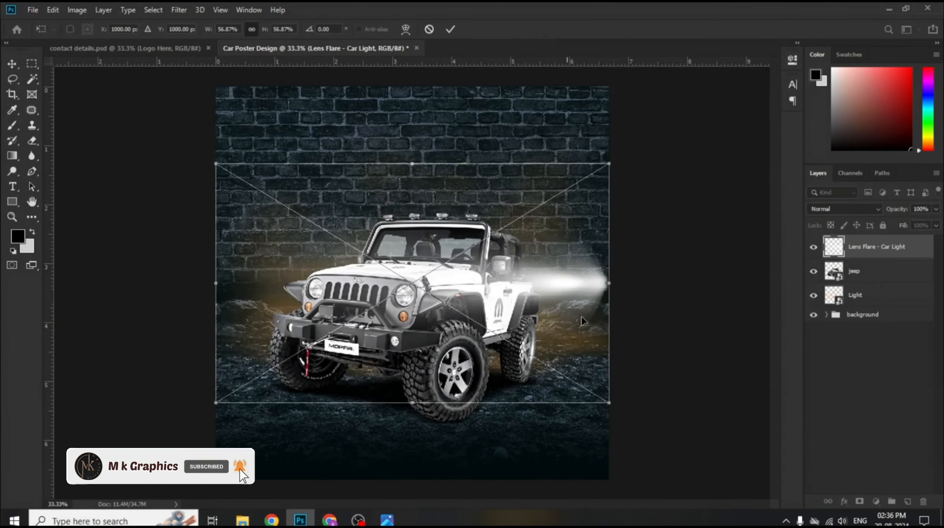
# Scale the white lens flare to about 27.03% and align its bright end with the jeep's headlight nearest the front wheel
pyautogui.moveTo(603, 402); pyautogui.dragTo(511, 317)
pyautogui.moveTo(496, 278); pyautogui.dragTo(396, 289)
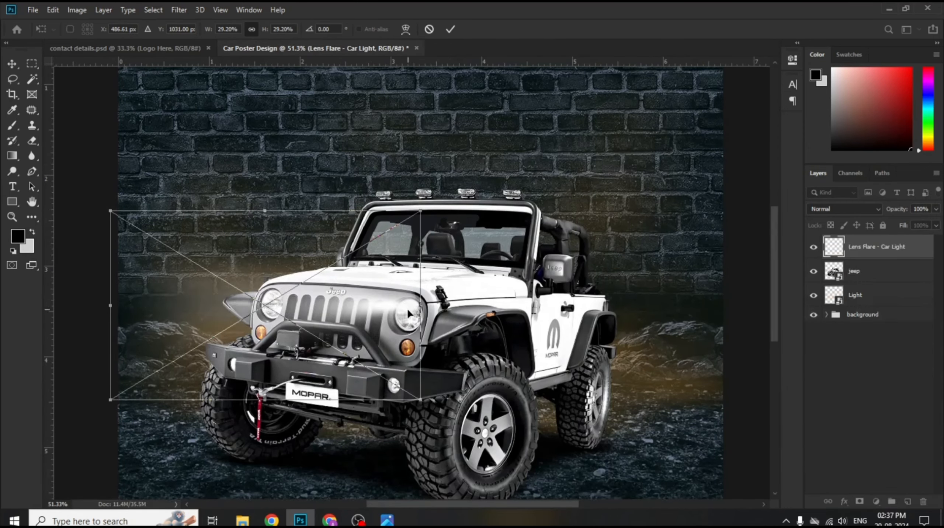
pyautogui.moveTo(407, 308); pyautogui.dragTo(404, 315)
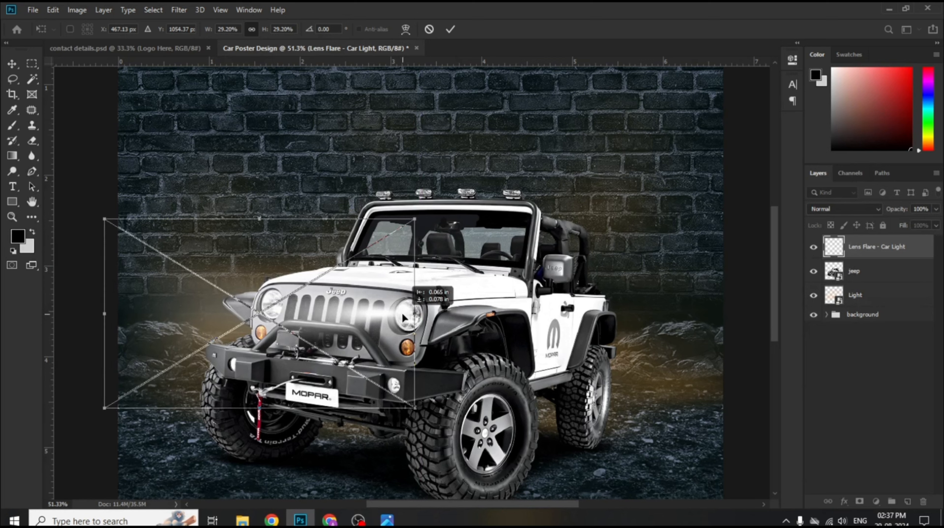
pyautogui.moveTo(411, 398); pyautogui.dragTo(392, 395)
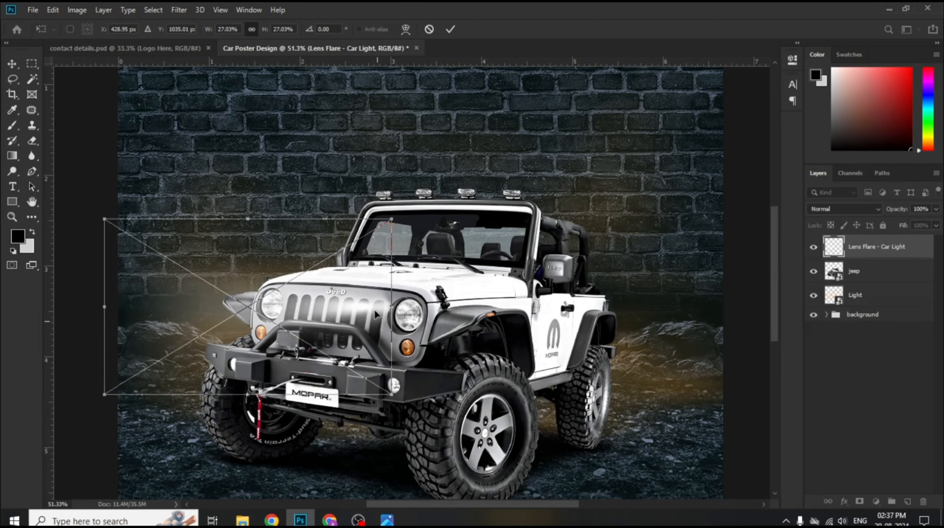
pyautogui.moveTo(375, 312); pyautogui.dragTo(397, 317)
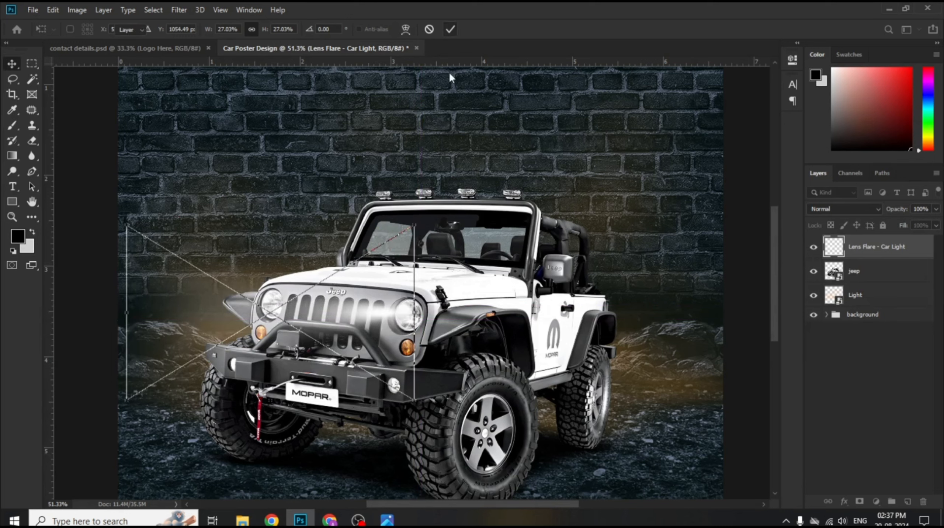
pyautogui.click(450, 29)
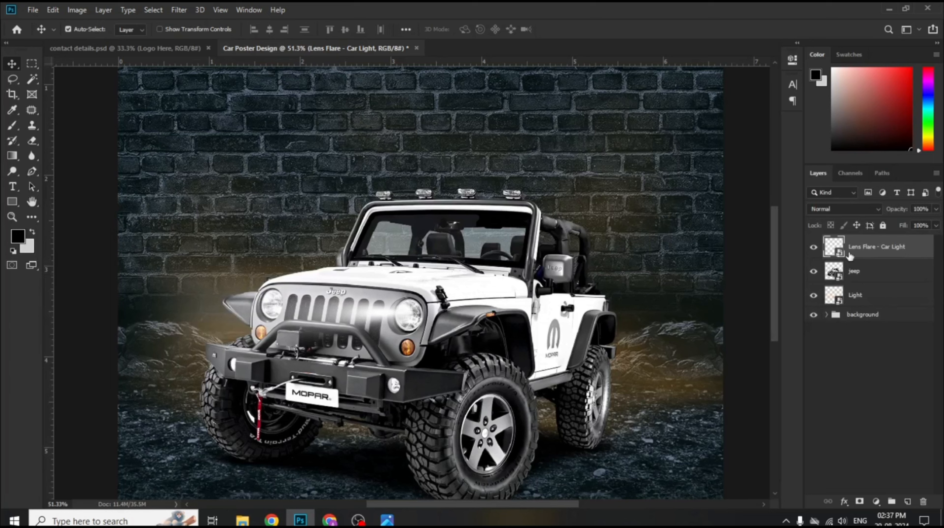
# Duplicate the Lens Flare - Car Light layer and position the copy on the jeep's other headlight
pyautogui.hotkey('ctrl', 'j')
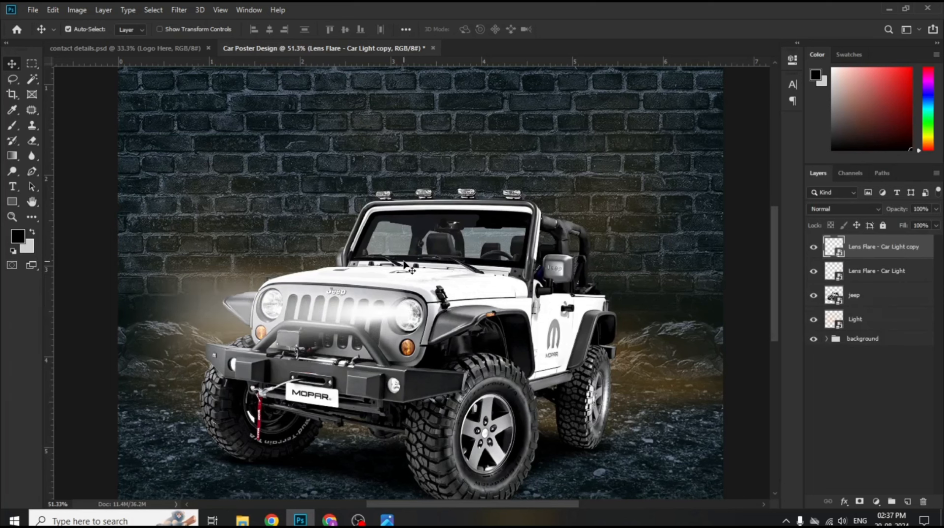
pyautogui.hotkey('ctrl', 't')
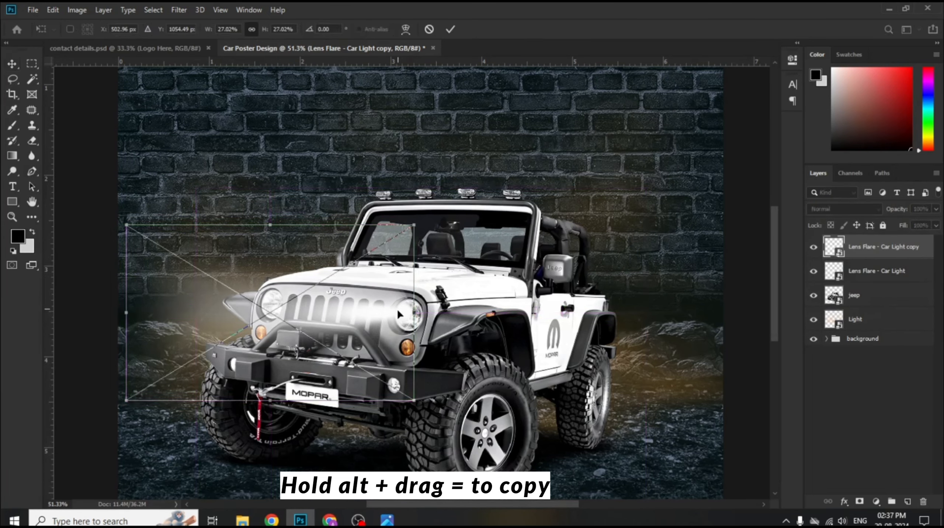
pyautogui.moveTo(313, 313); pyautogui.dragTo(273, 313)
pyautogui.click(450, 30)
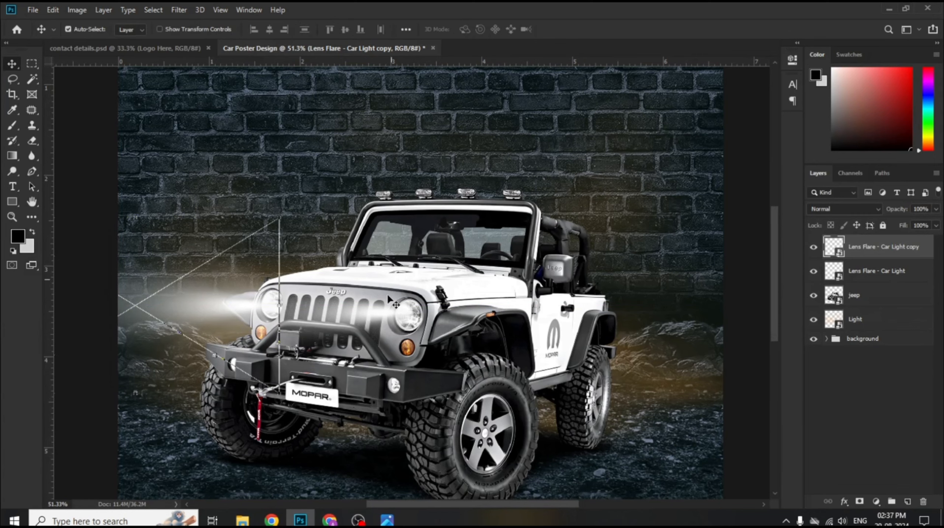
# Place the Lens Flare - Car Light Orange image from the car poster assets folder into the poster
pyautogui.scroll(-2, 390, 307)
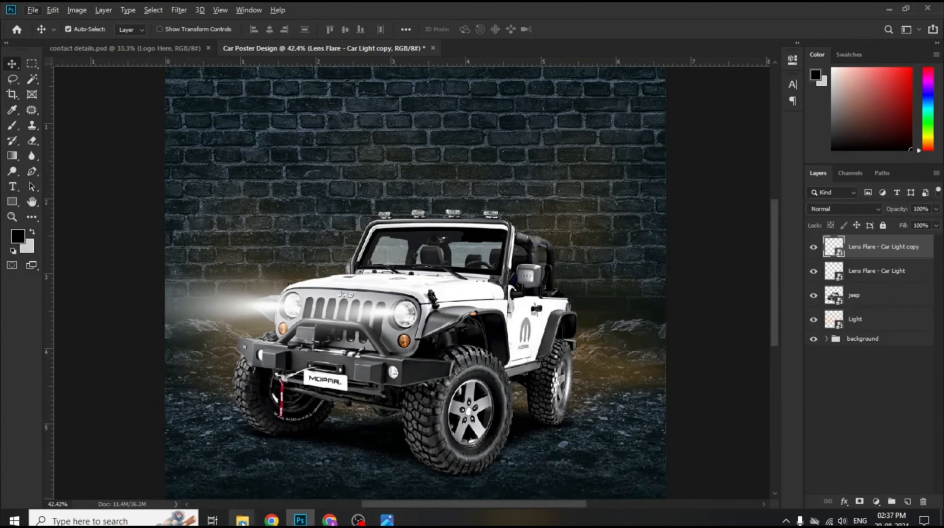
pyautogui.moveTo(242, 519)
pyautogui.click(187, 473)
pyautogui.moveTo(461, 190); pyautogui.dragTo(430, 432)
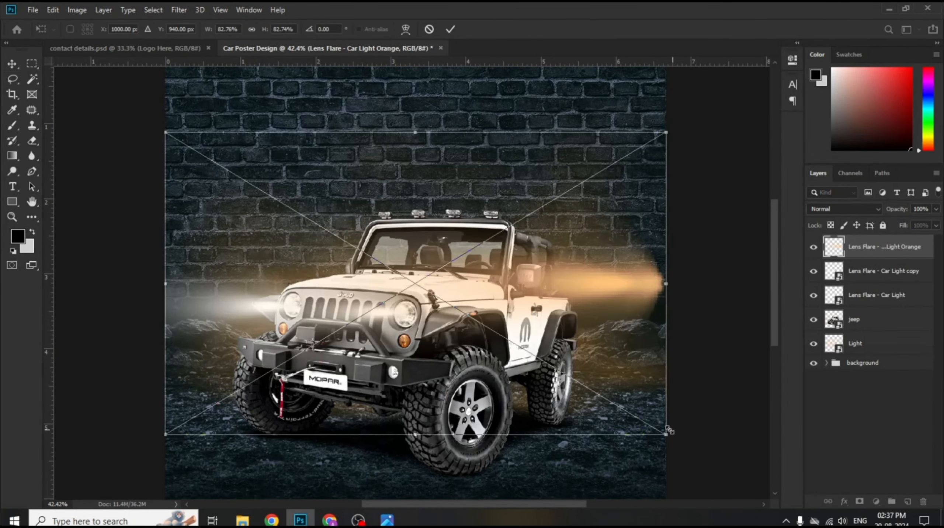
# Scale the orange lens flare to about 24.4% and align it with the jeep's orange indicator lamp below the headlight
pyautogui.moveTo(669, 435); pyautogui.dragTo(514, 346)
pyautogui.moveTo(504, 289); pyautogui.dragTo(397, 338)
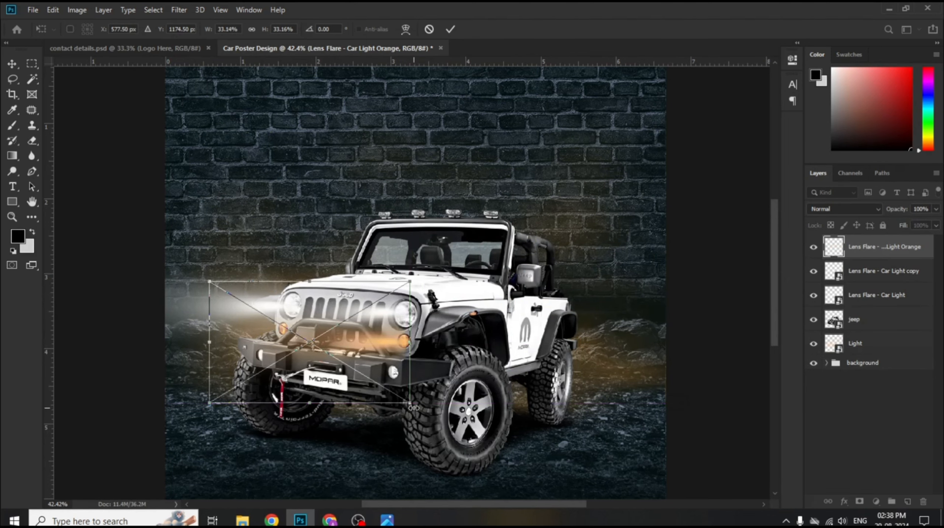
pyautogui.moveTo(411, 407); pyautogui.dragTo(396, 396)
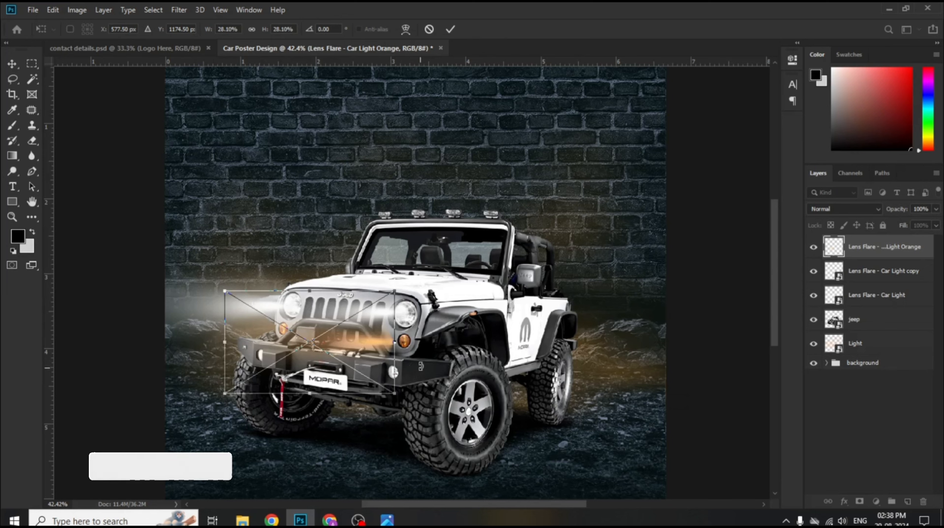
pyautogui.scroll(2, 413, 374)
pyautogui.scroll(2, 410, 366)
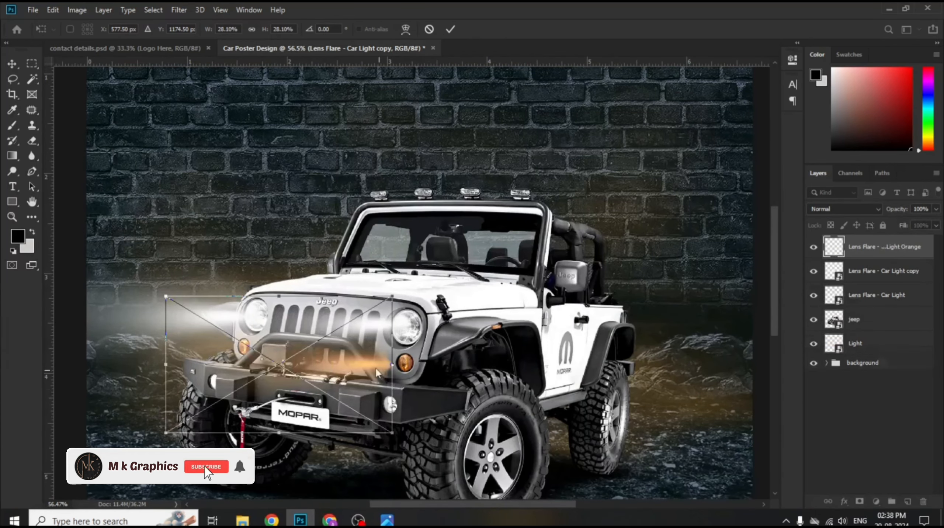
pyautogui.moveTo(385, 365); pyautogui.dragTo(400, 359)
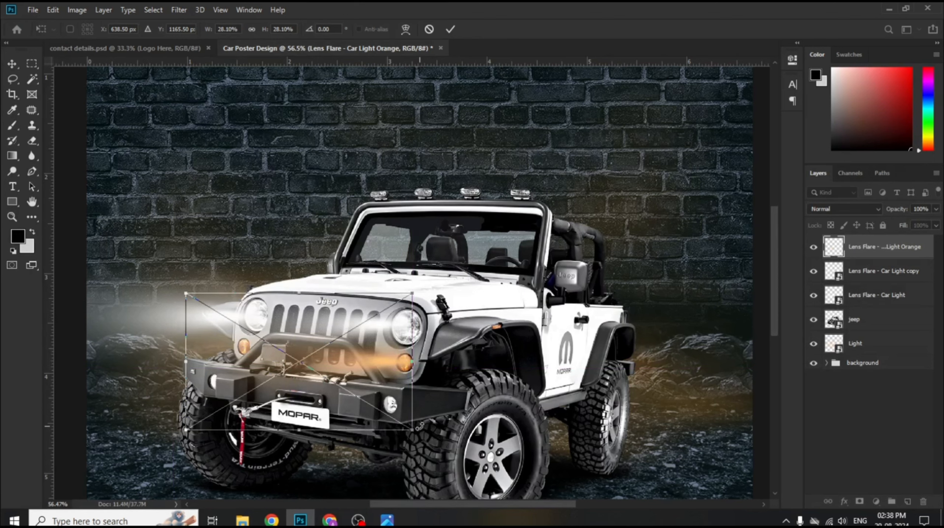
pyautogui.moveTo(413, 428); pyautogui.dragTo(398, 407)
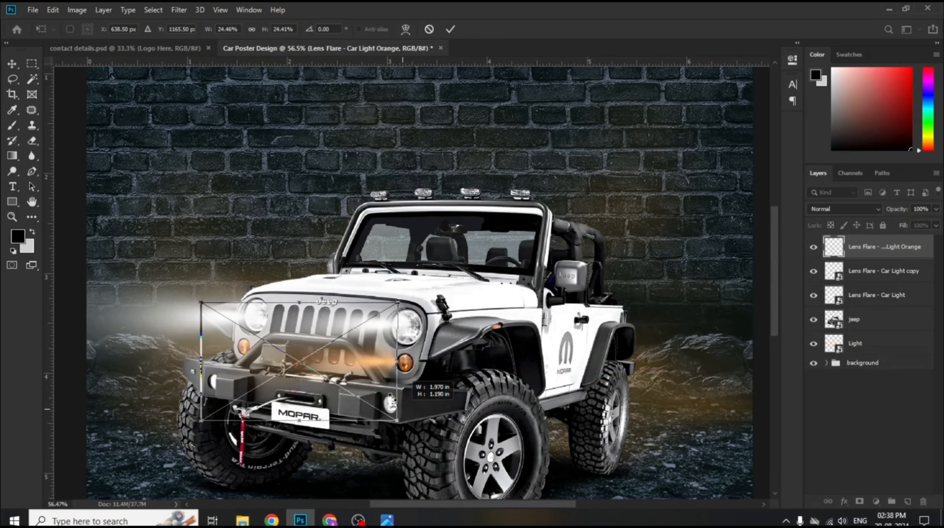
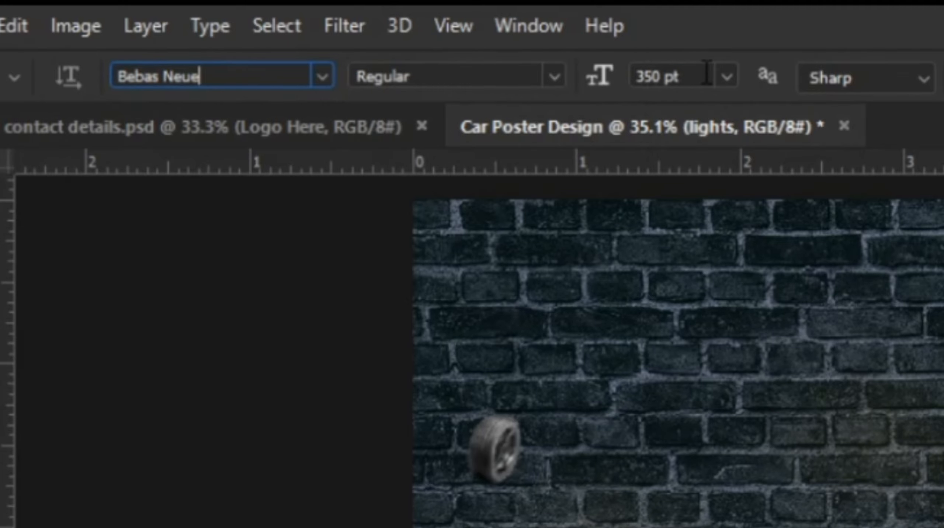
# Add the title LUXURY CAR on the brick wall above the jeep in Bebas Neue Regular at 72 pt
pyautogui.click(726, 77)
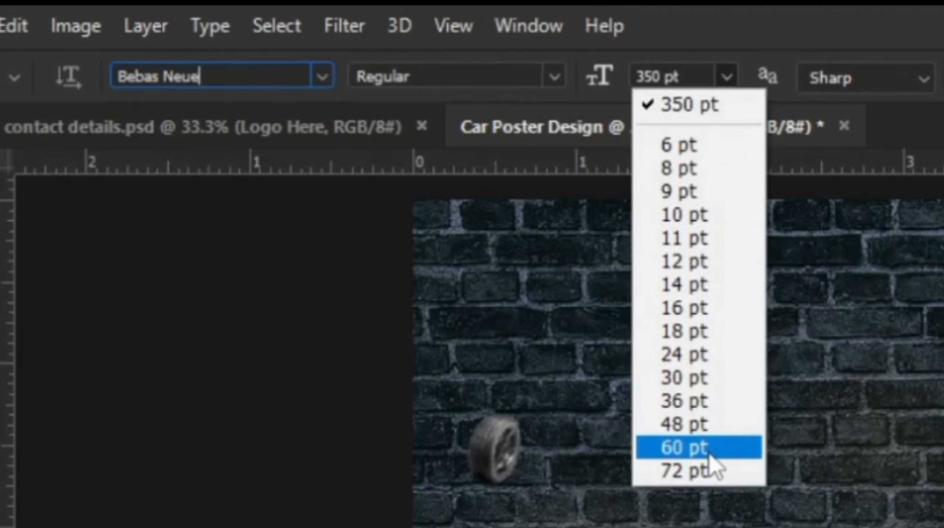
pyautogui.click(712, 471)
pyautogui.click(700, 458)
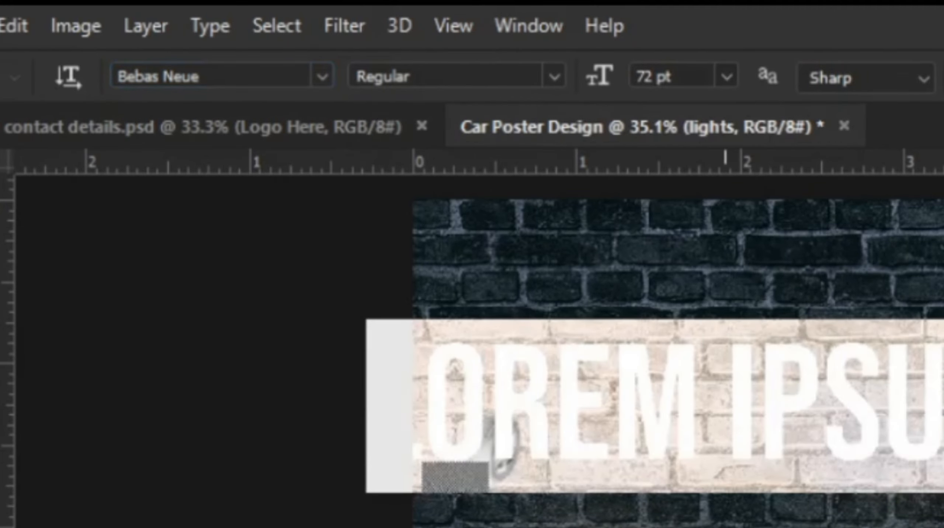
pyautogui.write('LUXURY CAR')
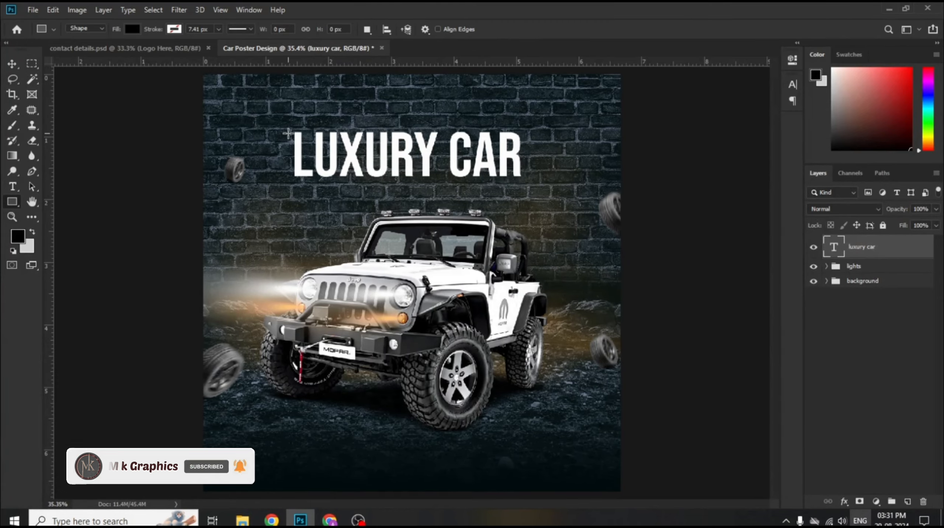
# Draw a rectangle about 1162 × 266 px around the LUXURY CAR title, with no fill and a white stroke
pyautogui.moveTo(285, 127); pyautogui.dragTo(528, 182)
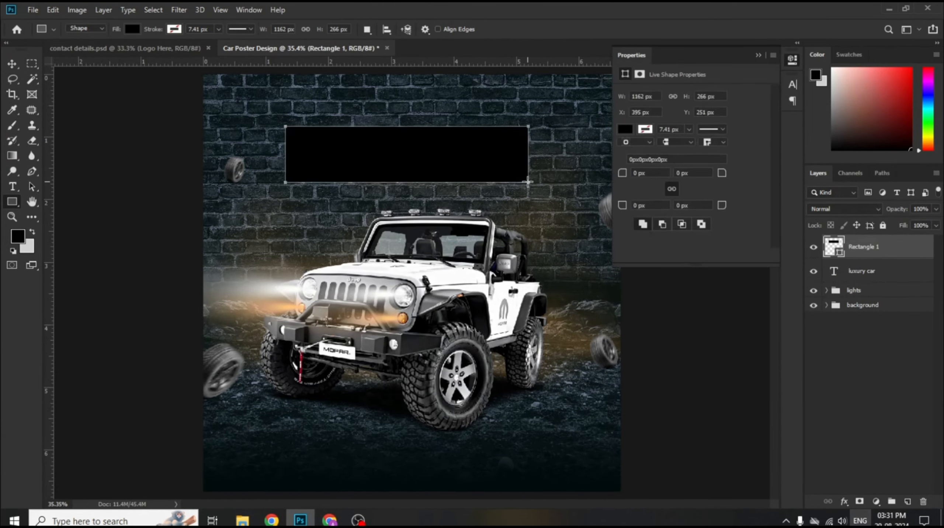
pyautogui.click(625, 129)
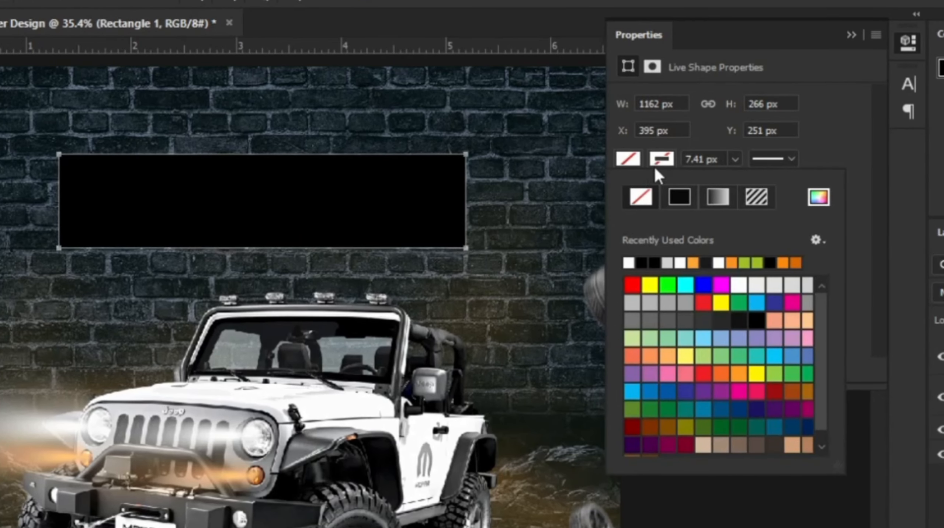
pyautogui.click(630, 152)
pyautogui.click(629, 262)
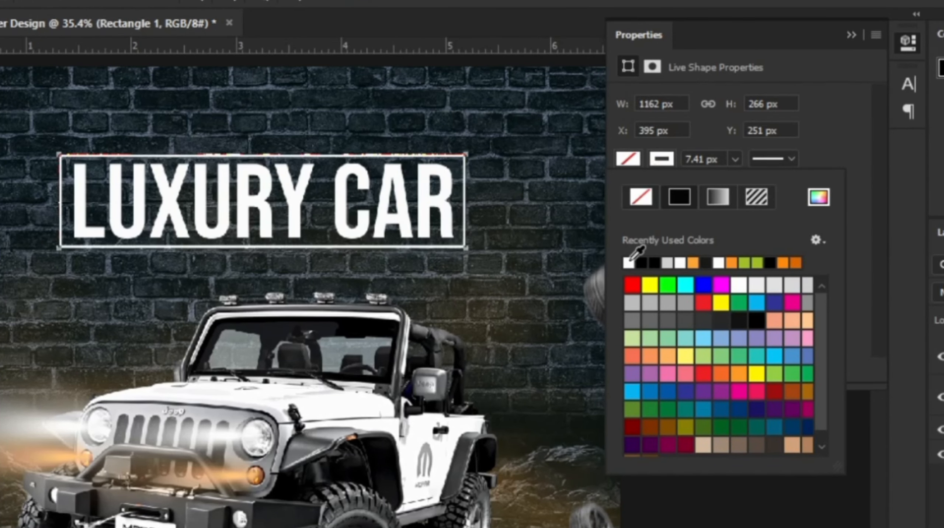
pyautogui.click(834, 137)
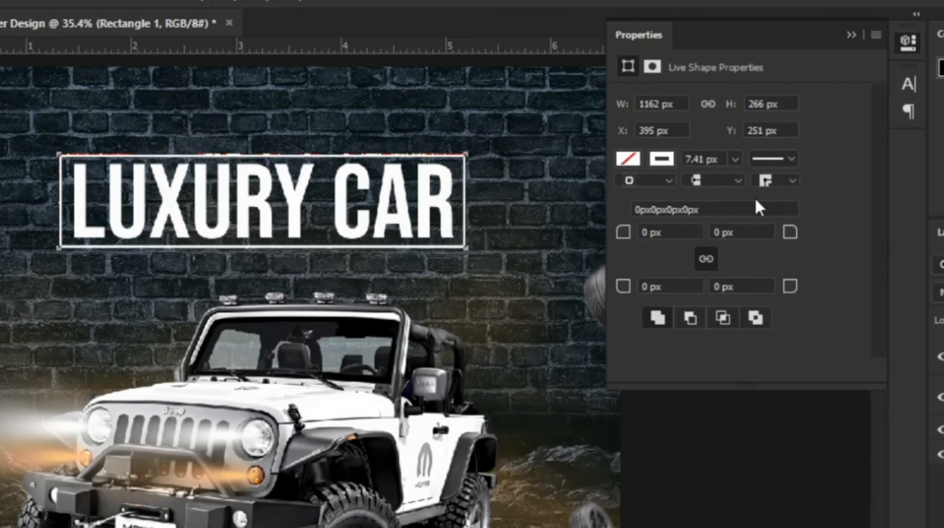
# Round all corners of the rectangle around the title to 20 px and set its stroke width to 6 px
pyautogui.click(668, 234)
pyautogui.write('20')
pyautogui.click(734, 159)
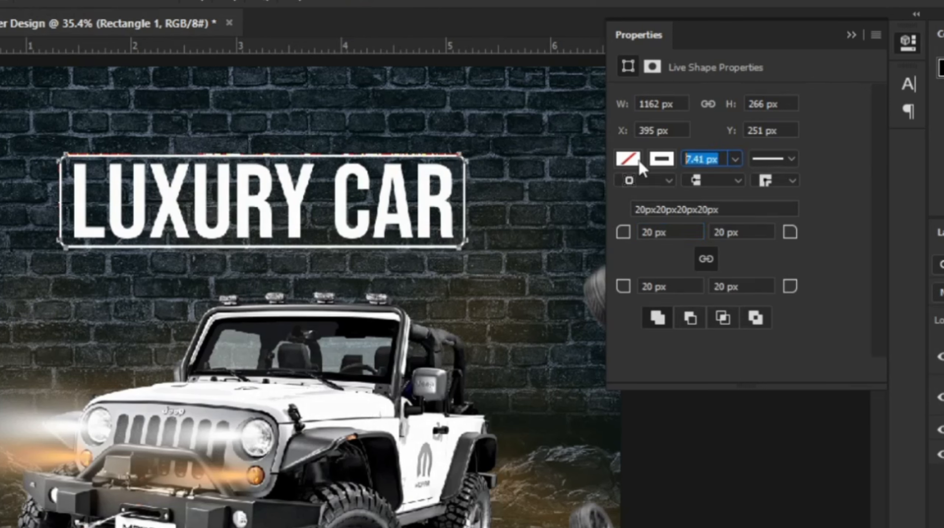
pyautogui.write('6')
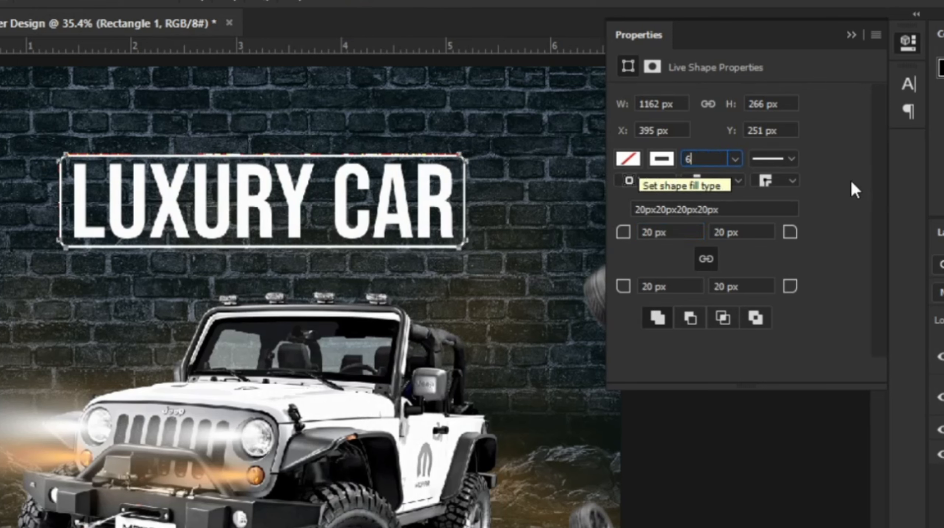
pyautogui.press('Return')
pyautogui.click(850, 35)
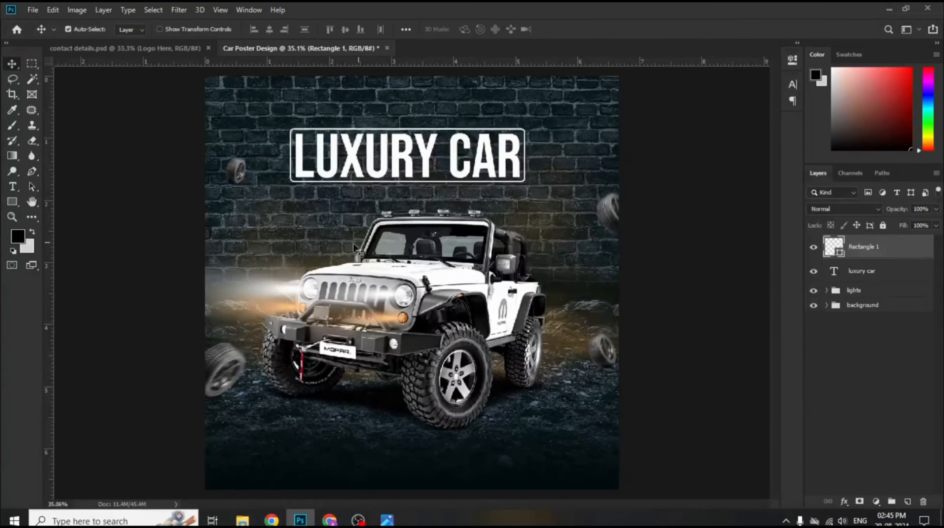
# Add the tagline "Find The Perfect Car Today!" above the LUXURY CAR title in Poppins Medium Italic at 36 pt
pyautogui.click(13, 187)
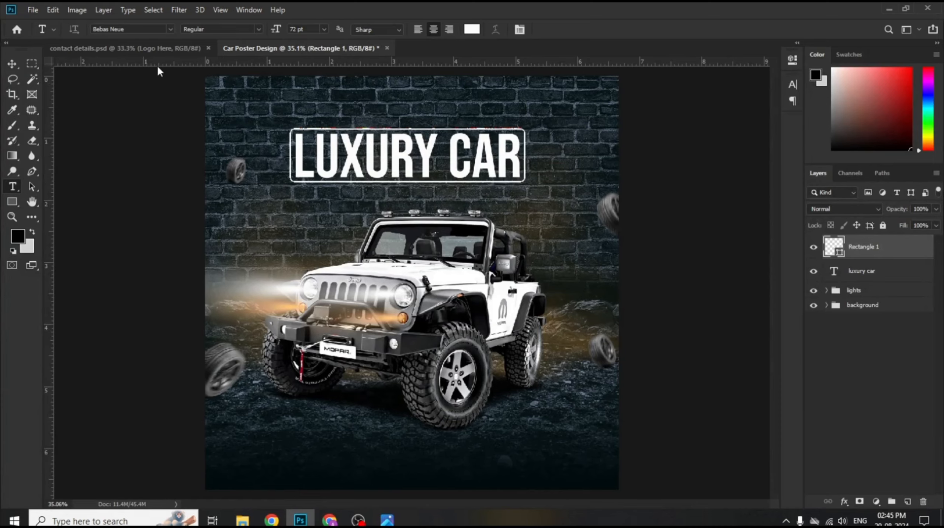
pyautogui.click(144, 29)
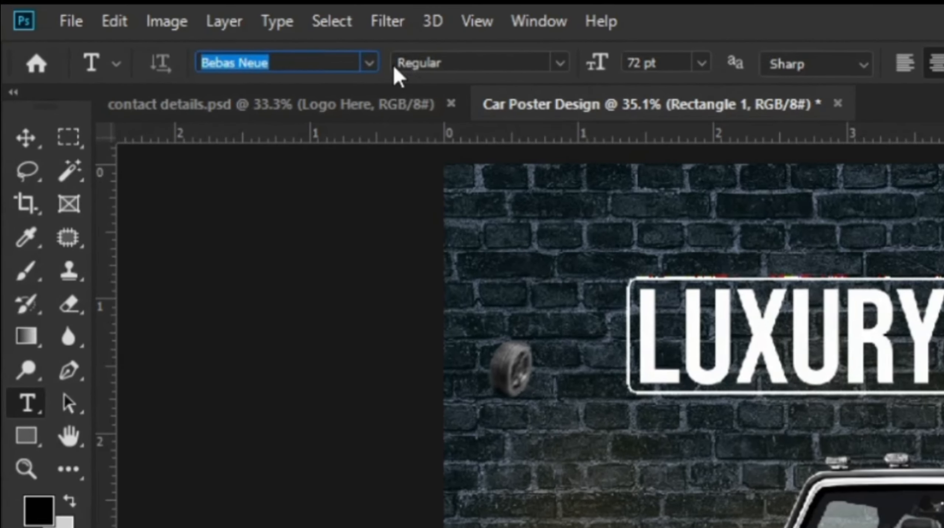
pyautogui.click(364, 62)
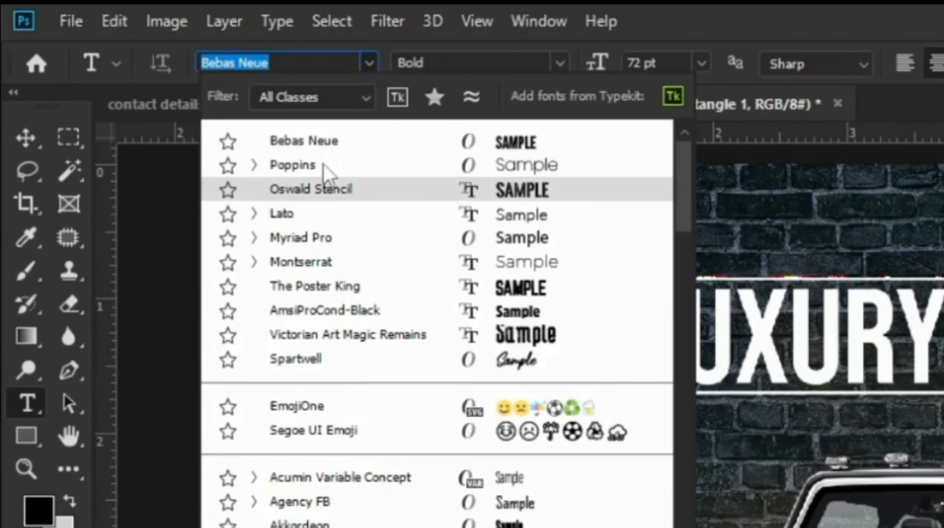
pyautogui.click(255, 165)
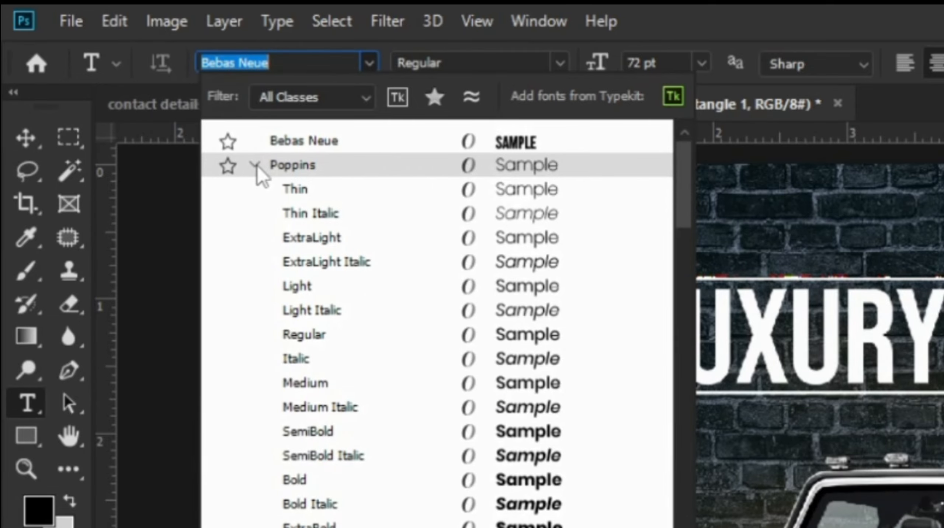
pyautogui.click(313, 407)
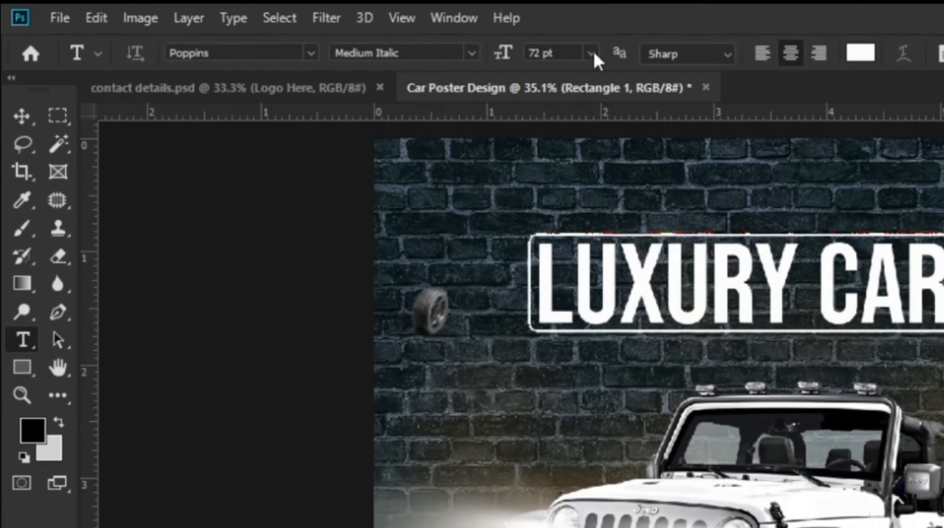
pyautogui.click(701, 63)
pyautogui.click(406, 194)
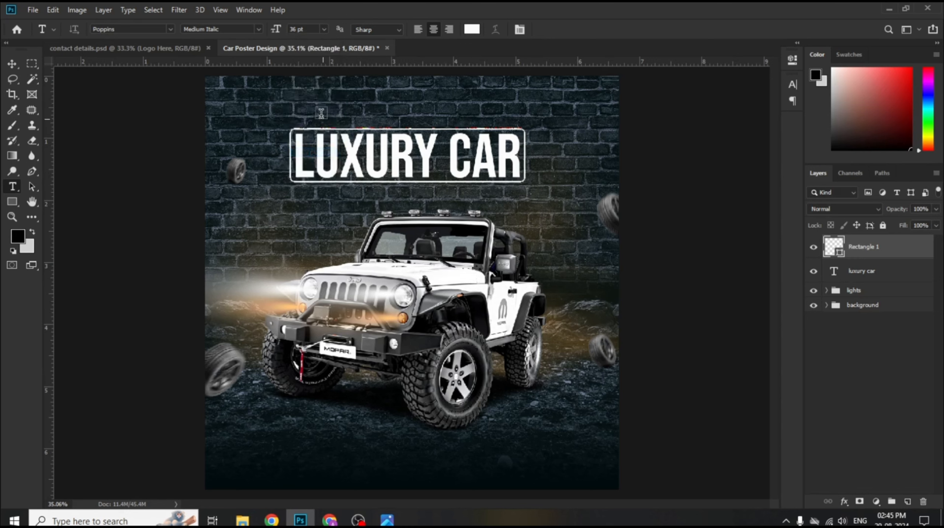
pyautogui.click(407, 148)
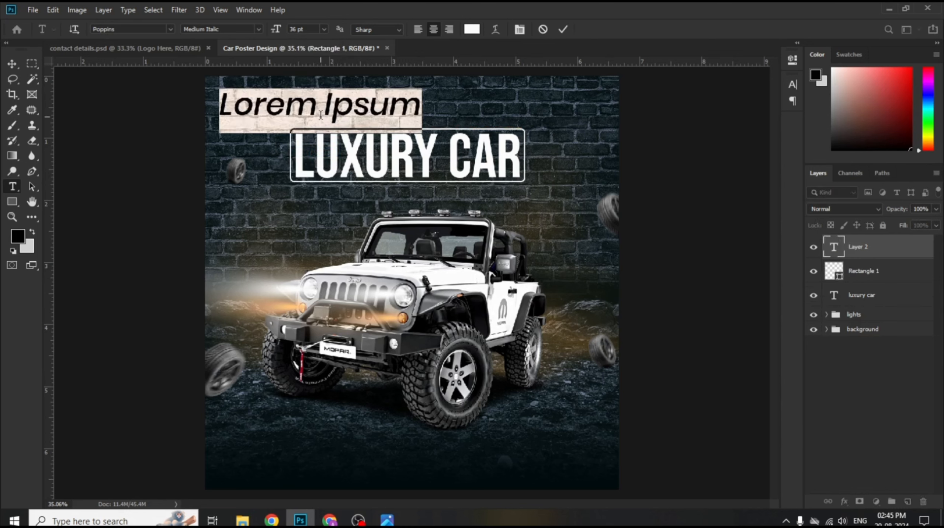
pyautogui.write('F')
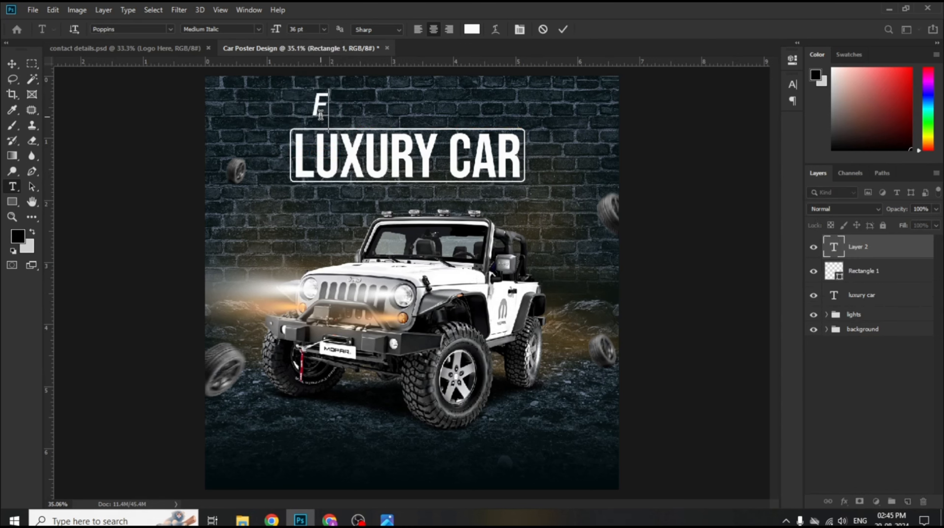
pyautogui.write('i')
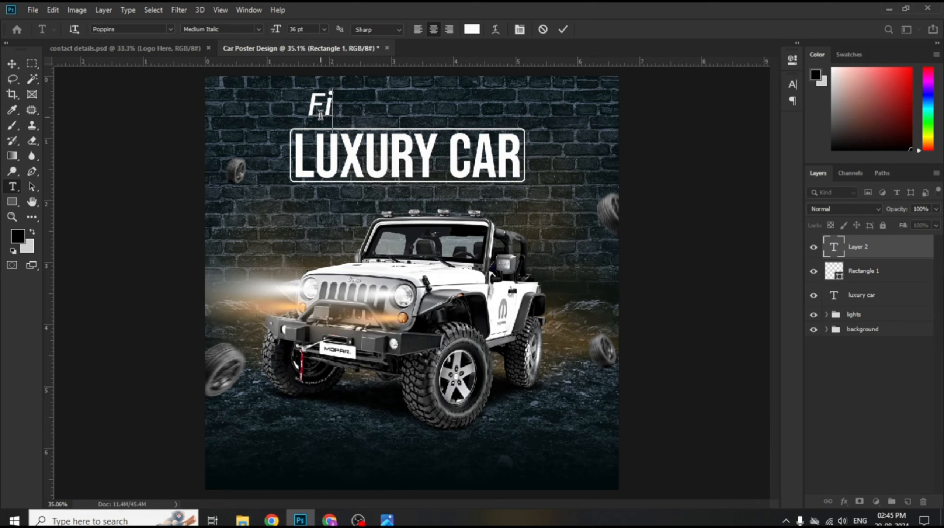
pyautogui.write('nd T')
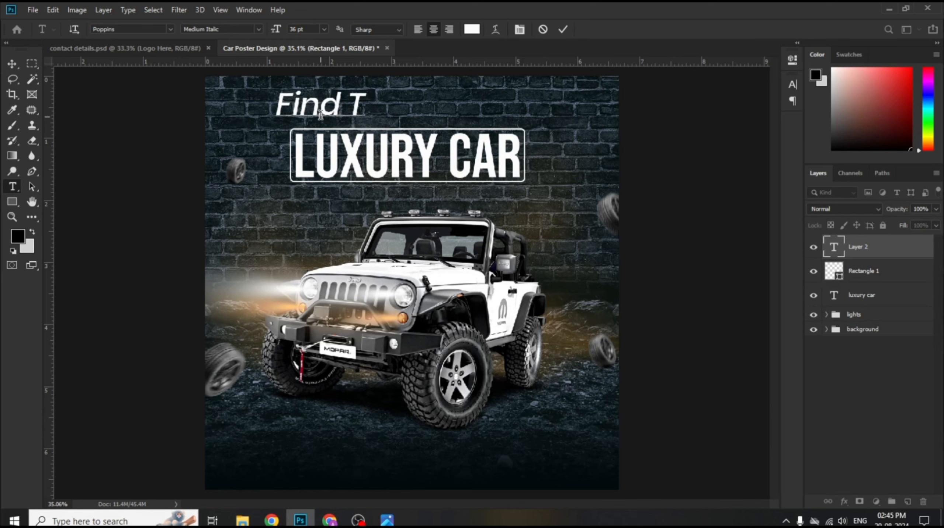
pyautogui.write('he')
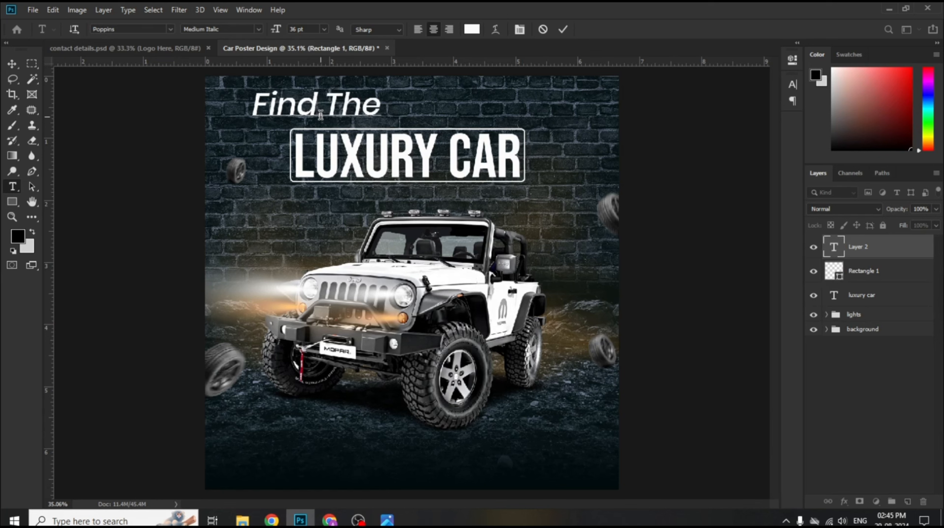
pyautogui.write(' Per')
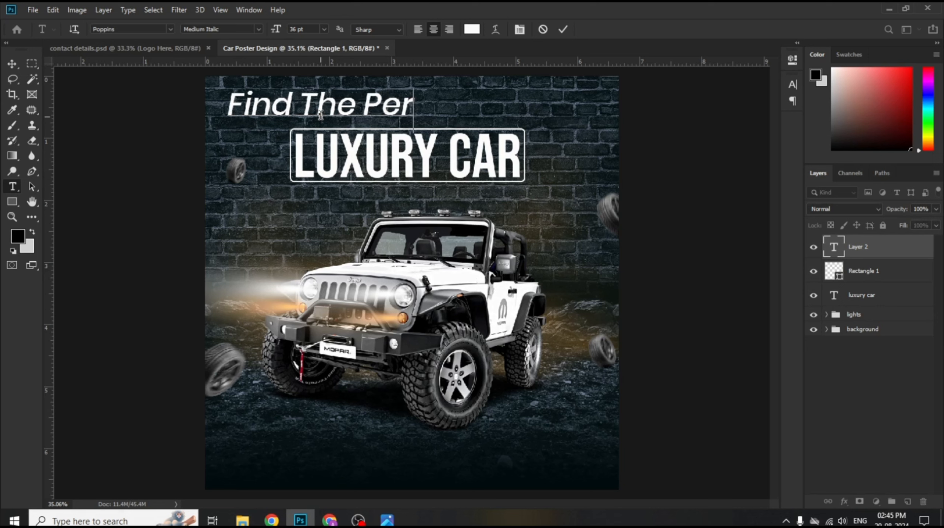
pyautogui.write('fect')
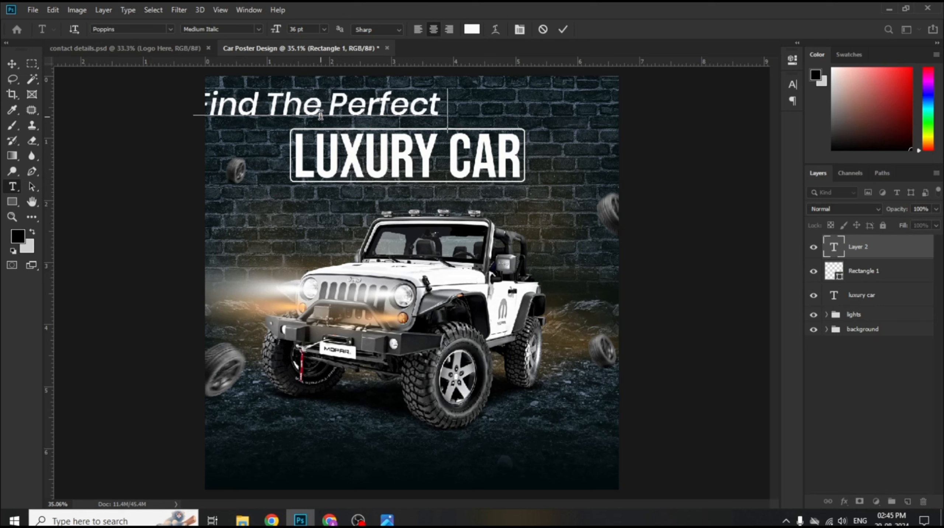
pyautogui.write(' Ca')
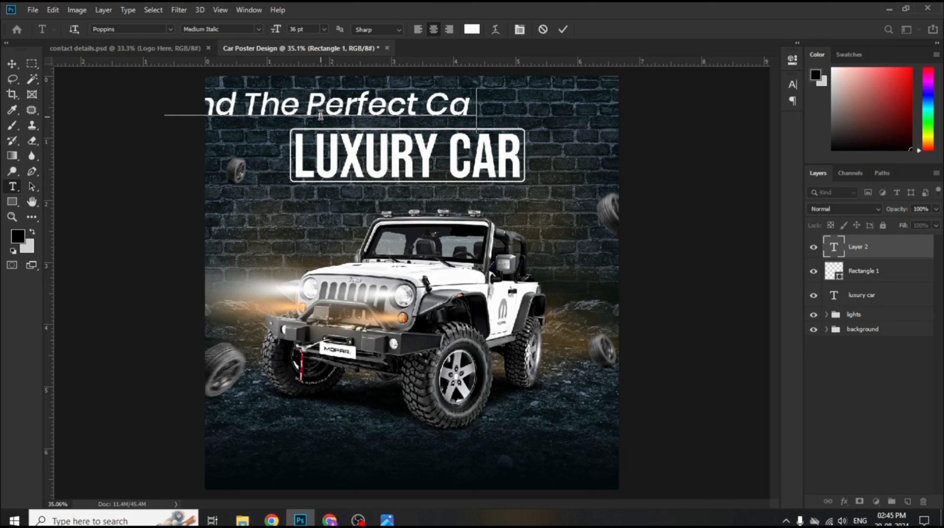
pyautogui.write('r T')
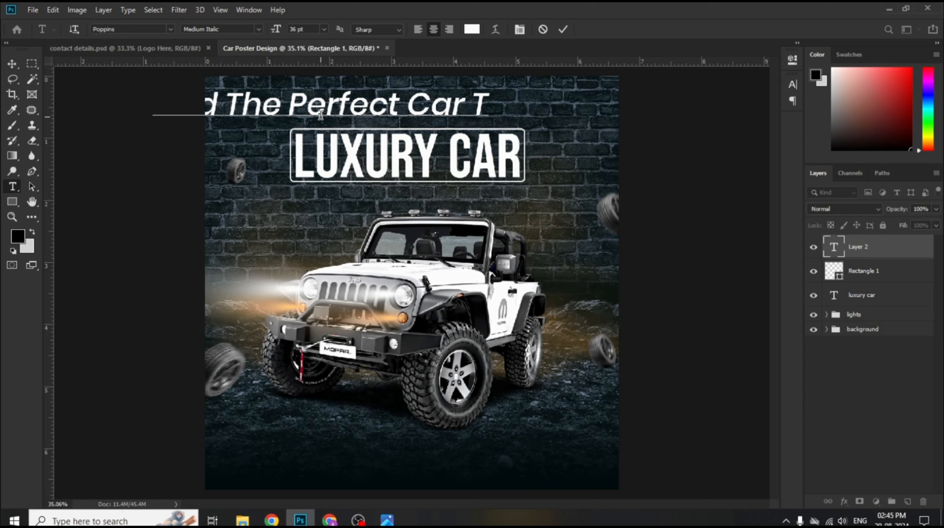
pyautogui.write('oday')
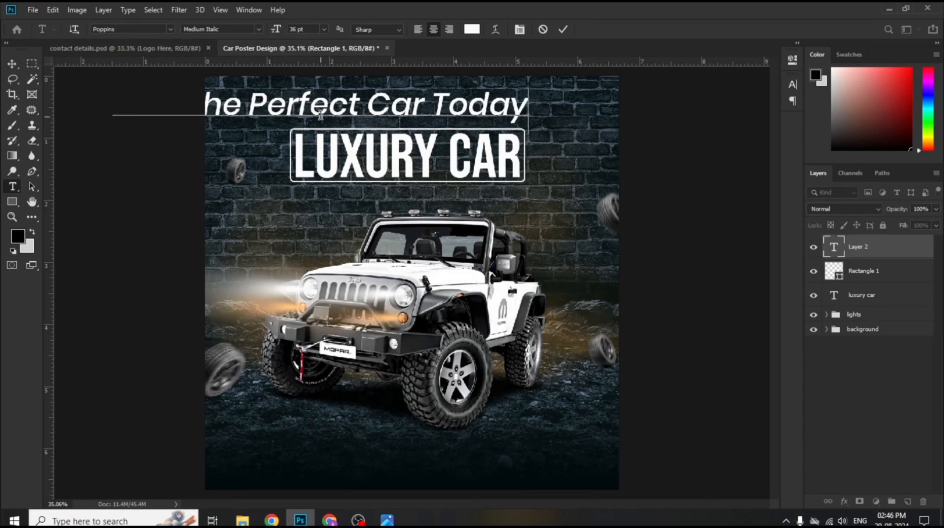
pyautogui.write('!')
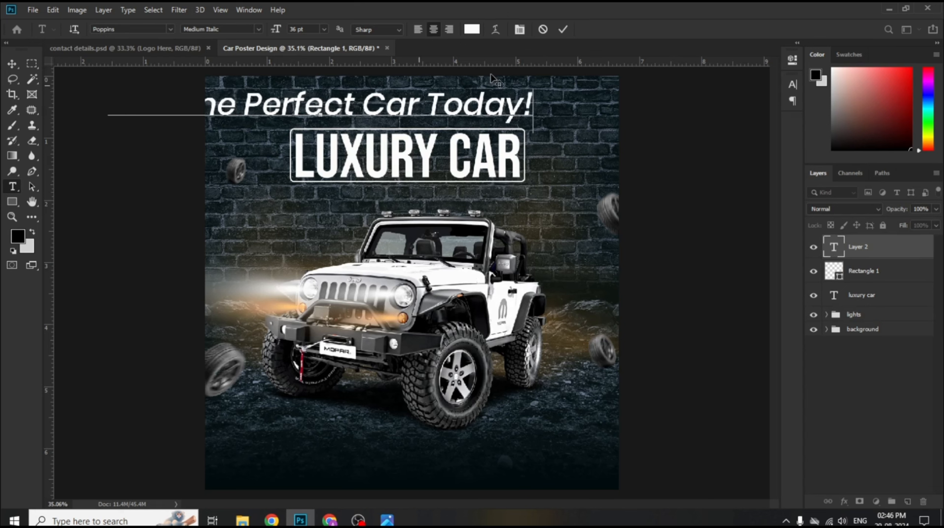
pyautogui.click(560, 30)
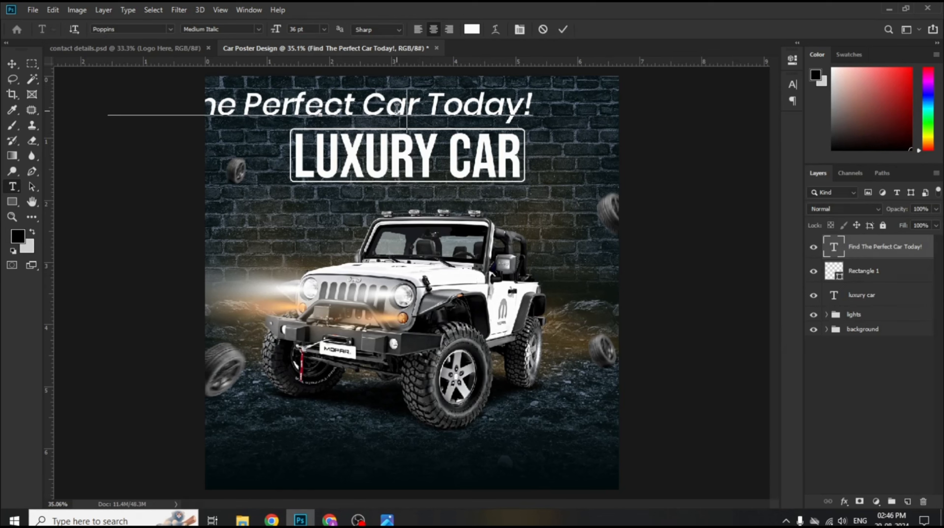
# Reduce the whole tagline's font size to 9 pt
pyautogui.tripleClick(396, 107)
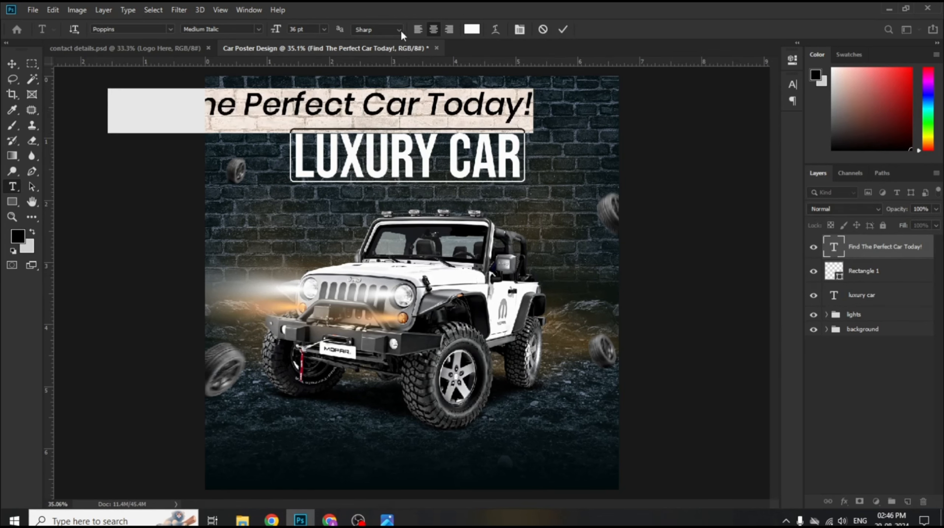
pyautogui.click(324, 29)
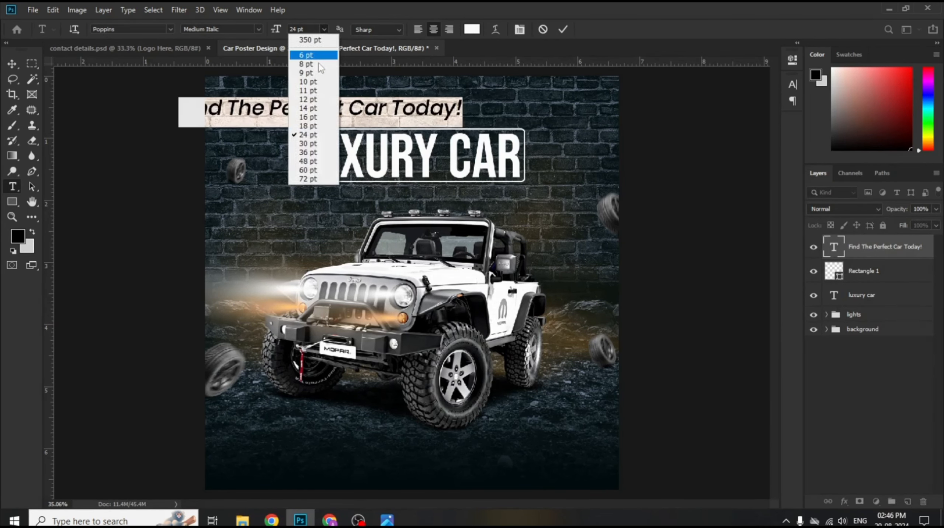
pyautogui.click(317, 73)
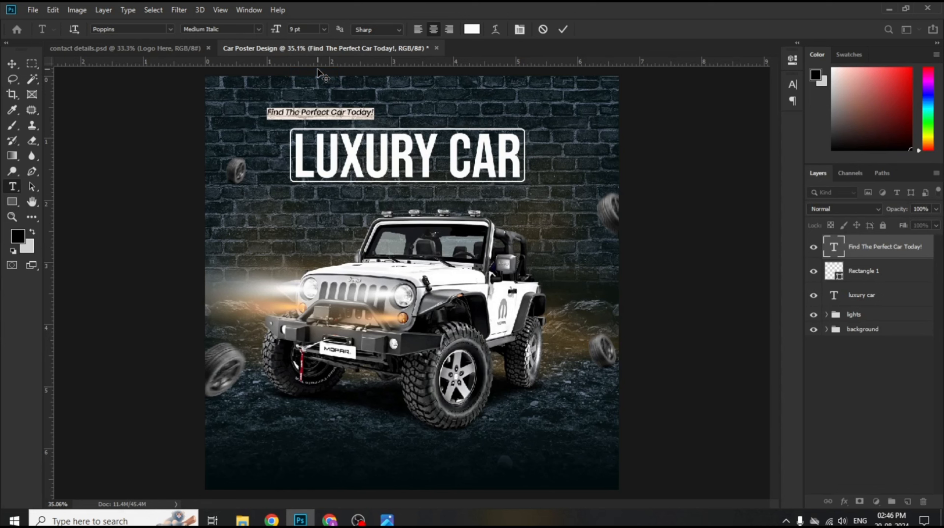
pyautogui.click(563, 29)
# Move the tagline to sit centred just above the title frame, at about X 961 px, Y 226 px
pyautogui.click(12, 63)
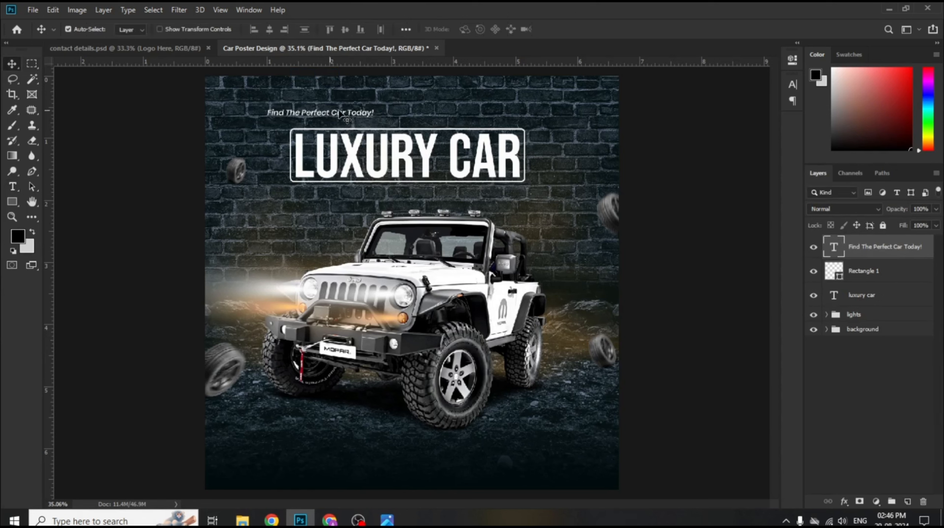
pyautogui.click(363, 117)
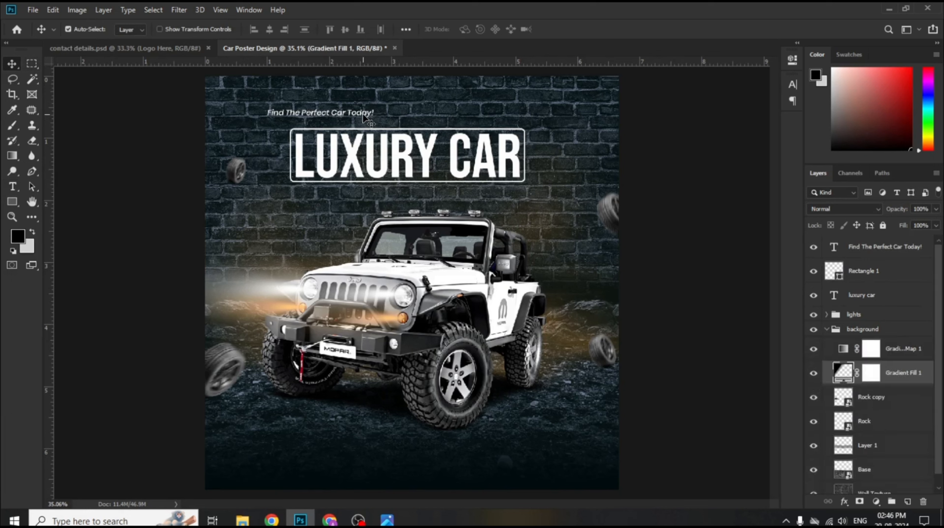
pyautogui.click(895, 246)
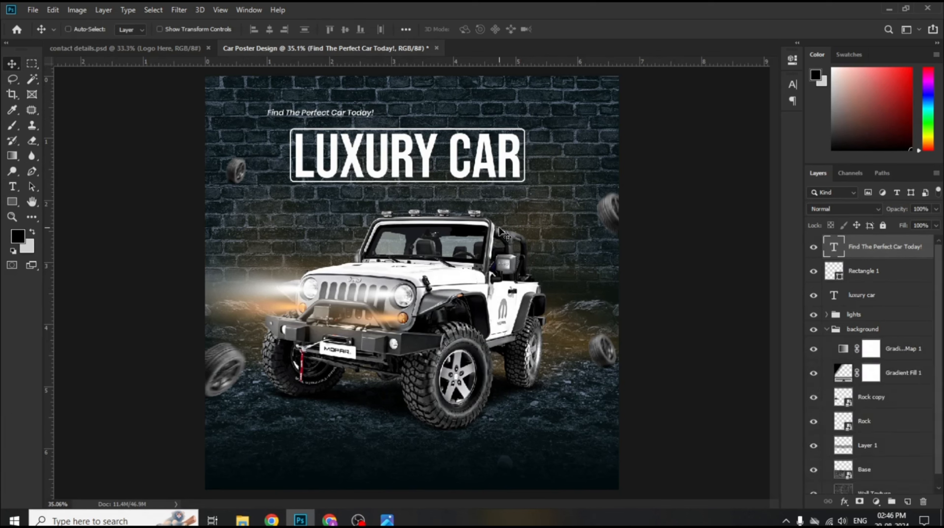
pyautogui.hotkey('ctrl', 't')
pyautogui.moveTo(350, 115); pyautogui.dragTo(432, 125)
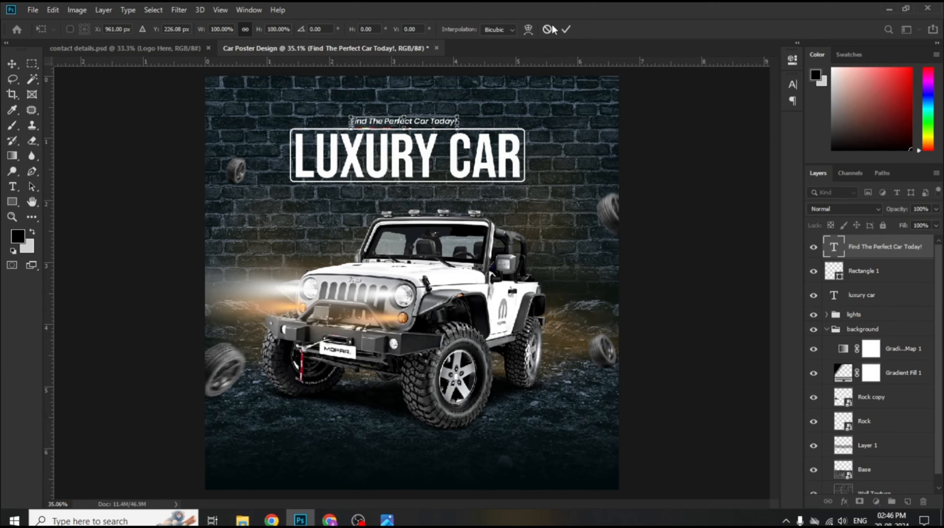
pyautogui.click(566, 29)
# Set the tagline's letter tracking to 75 and change its font to Oswald Stencil Bold
pyautogui.click(791, 85)
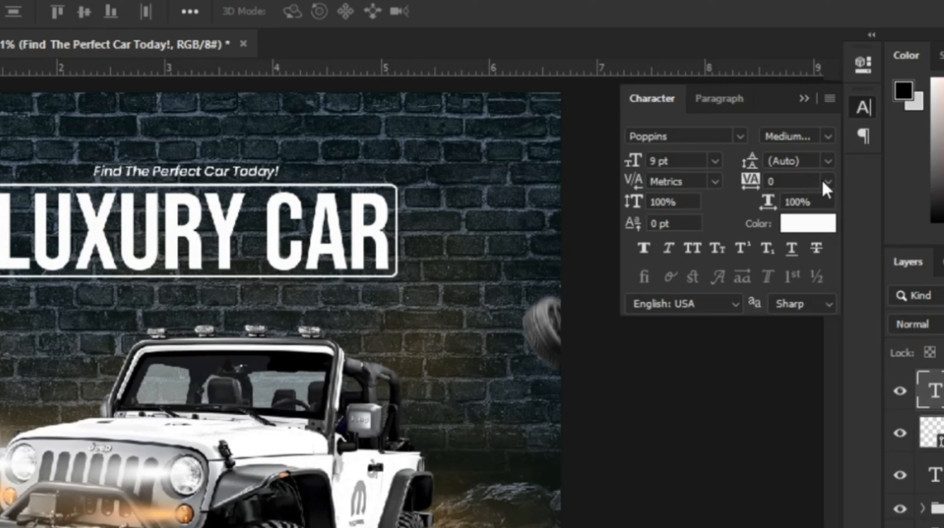
pyautogui.click(817, 172)
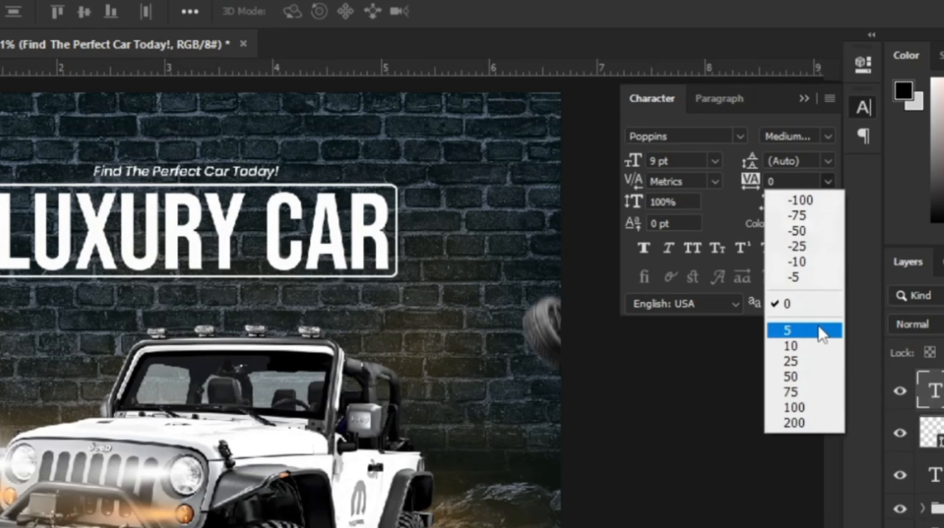
pyautogui.click(806, 389)
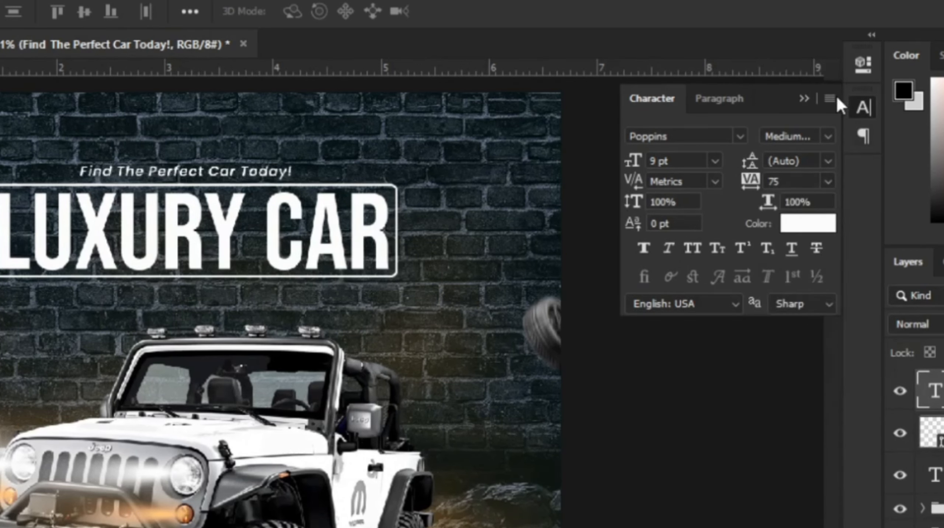
pyautogui.click(337, 57)
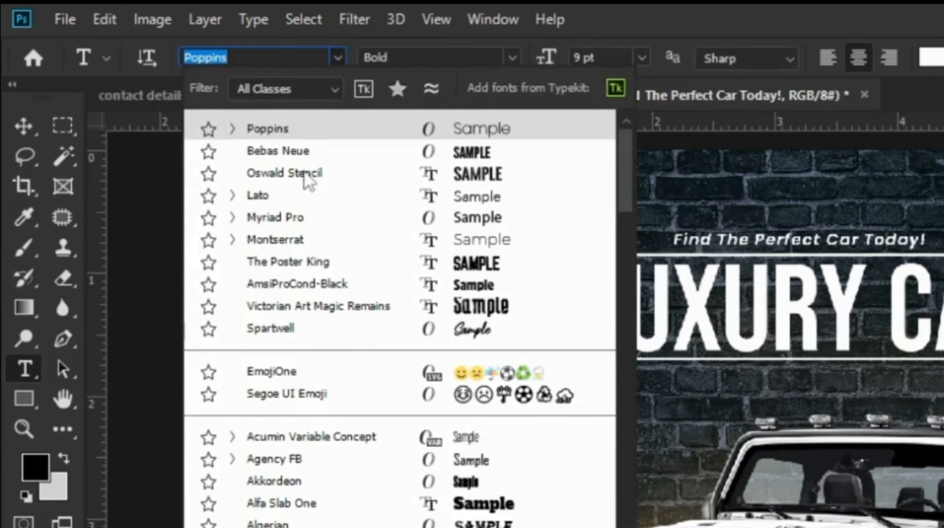
pyautogui.click(309, 173)
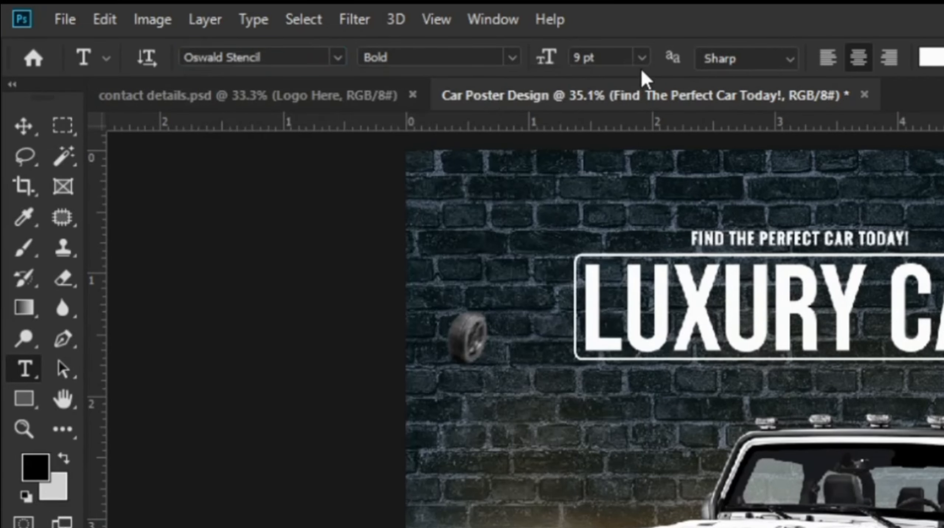
# Add the text "LIITED TIME OFFER" in Oswald Stencil Bold at 9 pt below the LUXURY CAR title frame
pyautogui.click(612, 398)
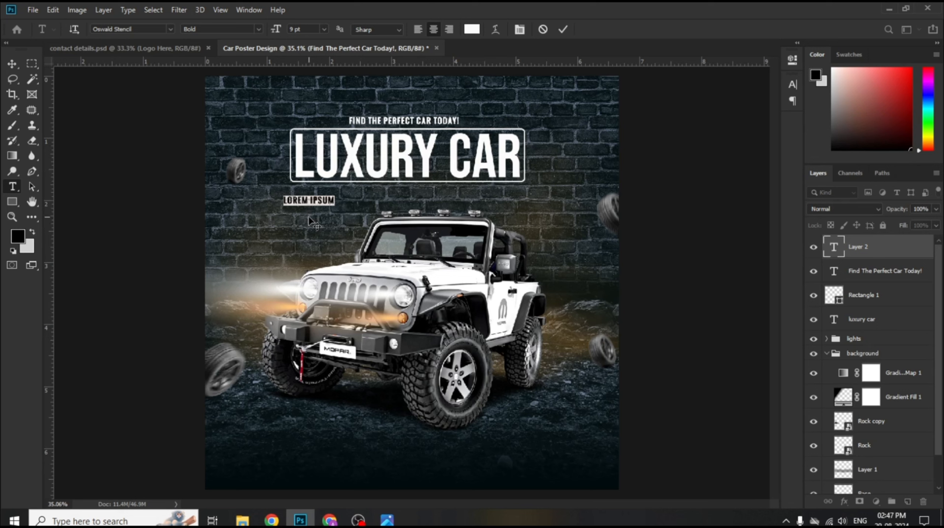
pyautogui.write('Lu')
pyautogui.press('BackSpace')
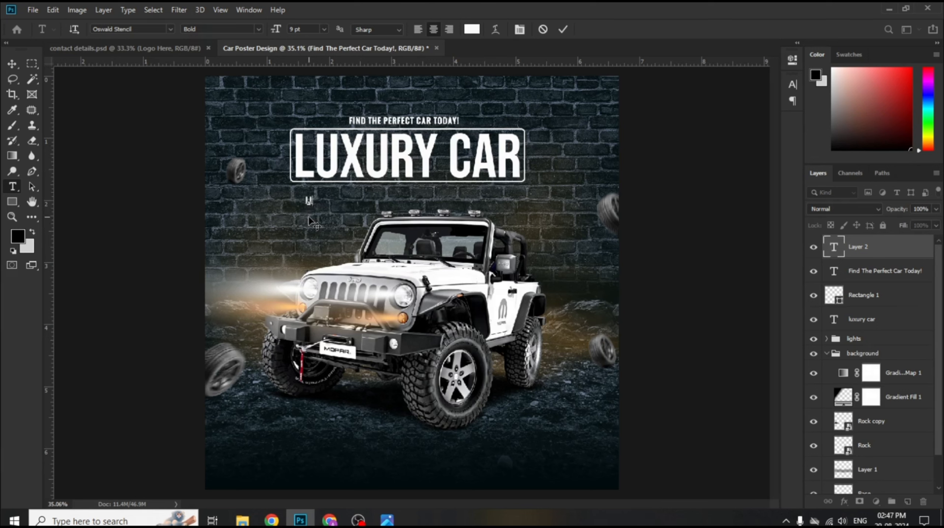
pyautogui.write('ited time offer')
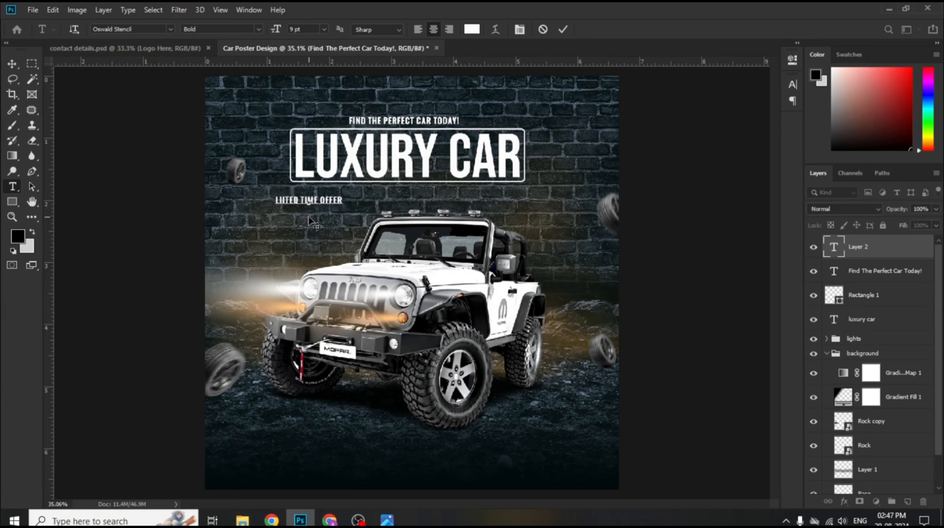
pyautogui.click(563, 29)
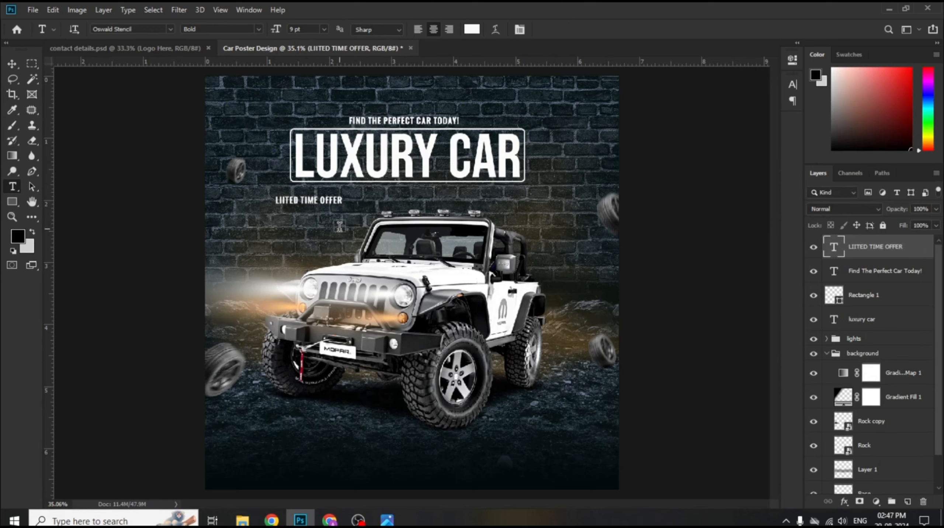
# Enlarge the offer text to about 13.42 pt and centre it just below the title frame
pyautogui.hotkey('ctrl', 't')
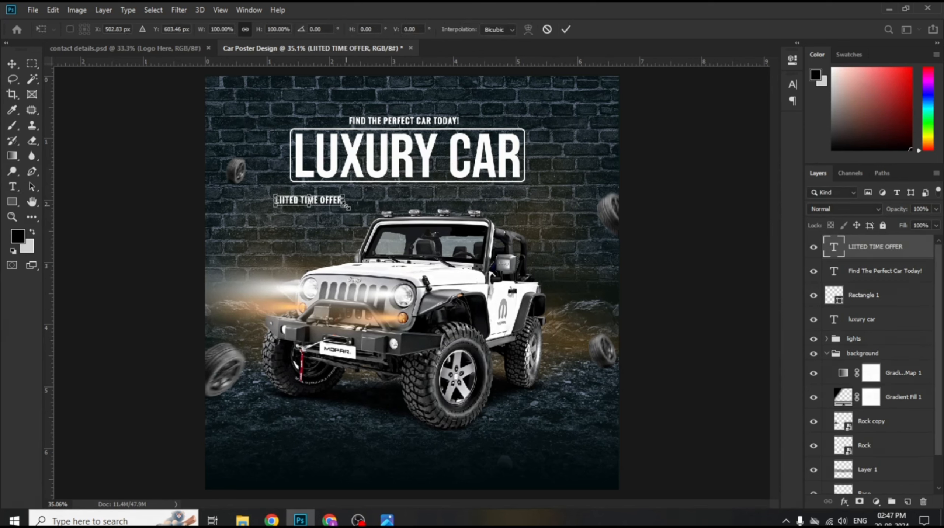
pyautogui.moveTo(346, 207); pyautogui.dragTo(438, 191)
pyautogui.click(566, 29)
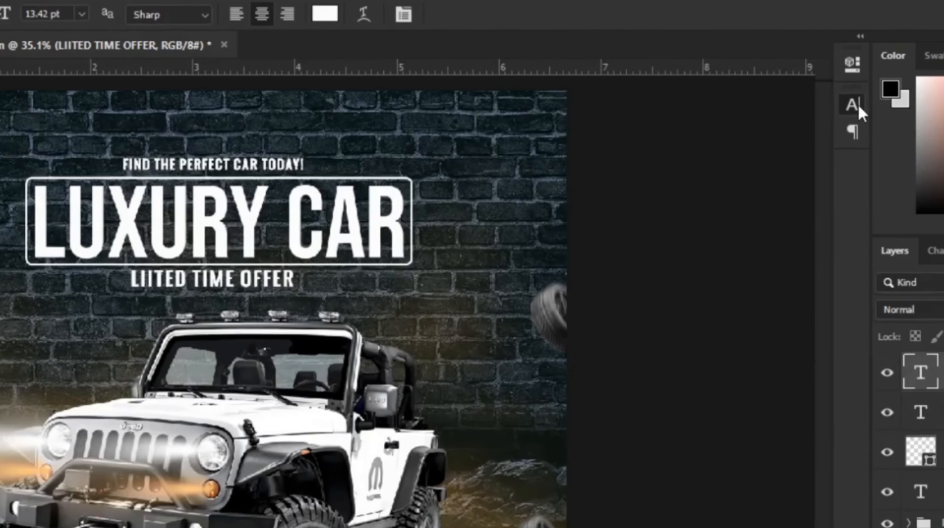
# Widen the offer text's letter tracking to 635 so it spans nearly the frame's width
pyautogui.click(792, 85)
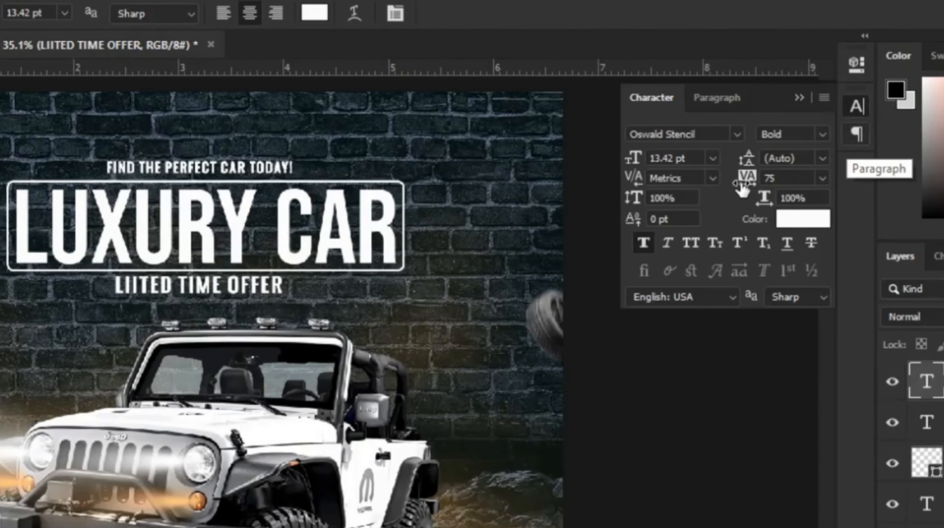
pyautogui.moveTo(741, 186); pyautogui.dragTo(772, 187)
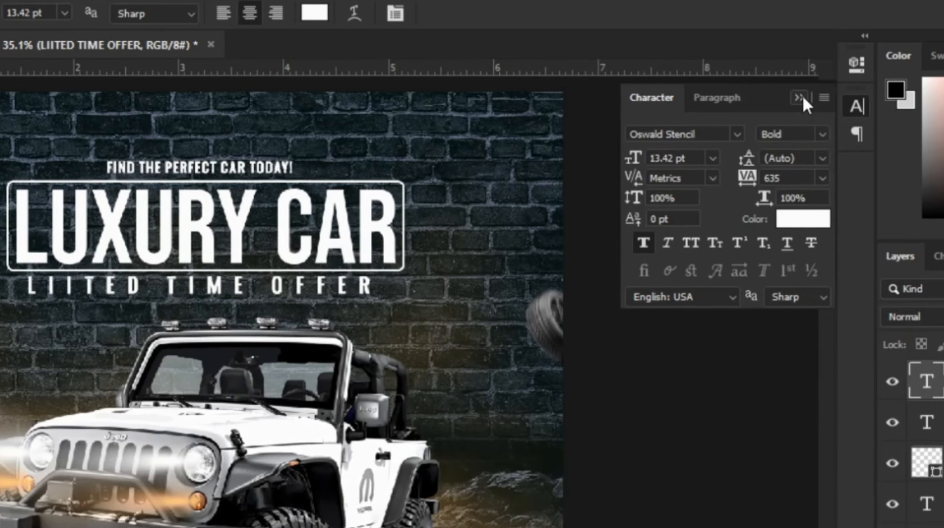
pyautogui.click(799, 97)
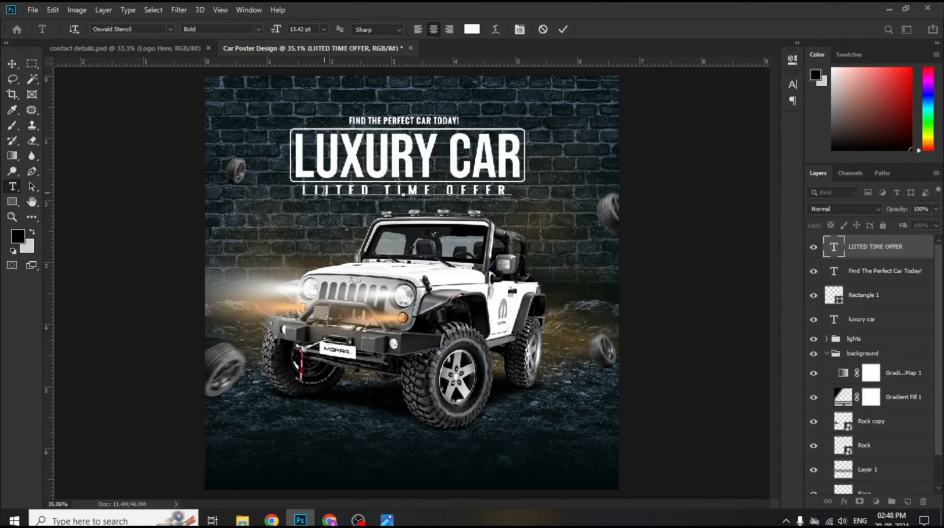
# Correct the first word of the offer text so the line reads "LIMTED TIME OFFER"
pyautogui.press('BackSpace')
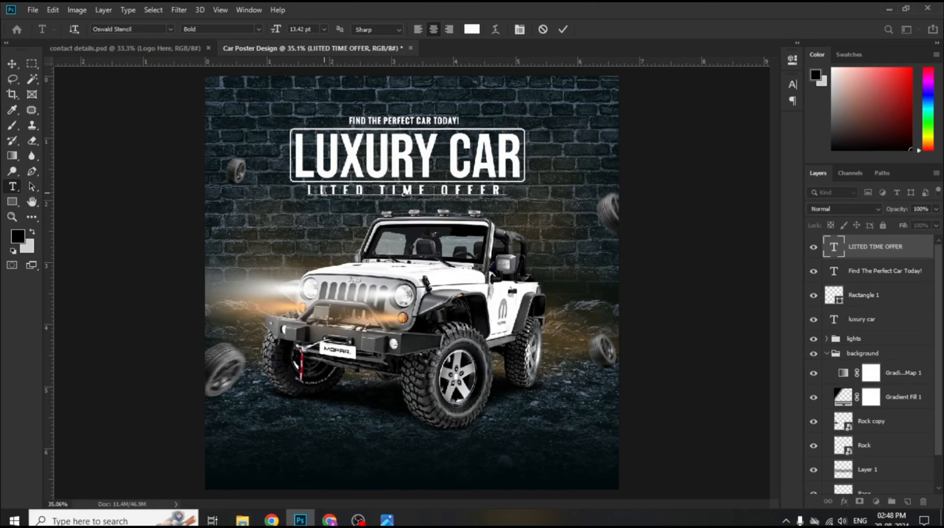
pyautogui.write('M')
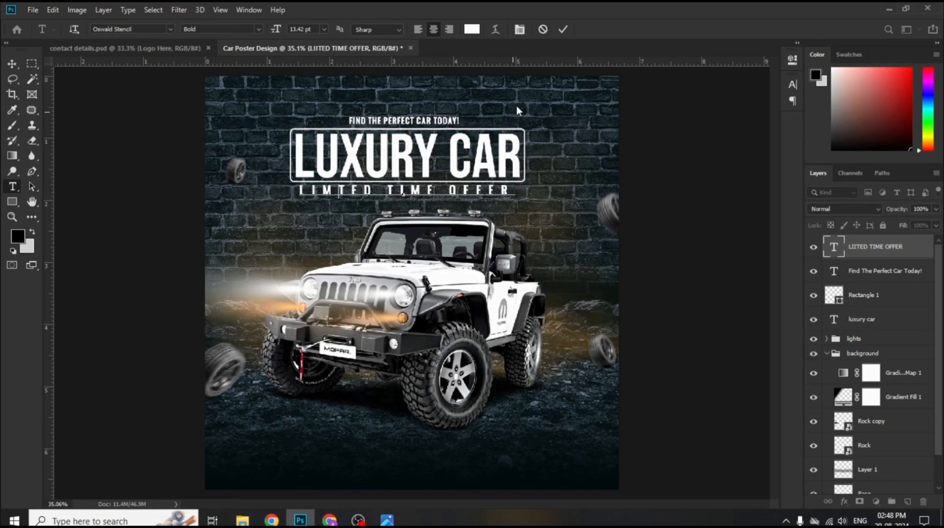
pyautogui.click(563, 29)
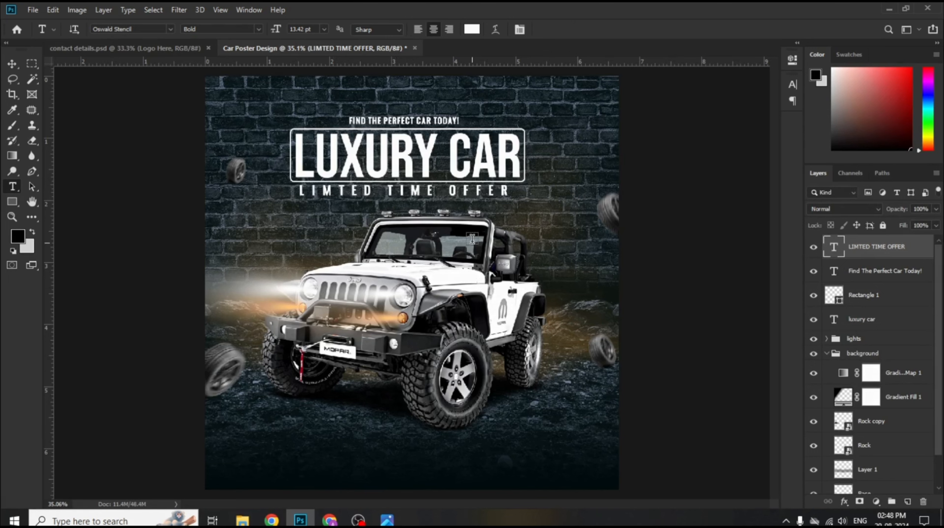
# Group the three text layers and the title's frame rectangle, and name the group TEXT
pyautogui.click(12, 64)
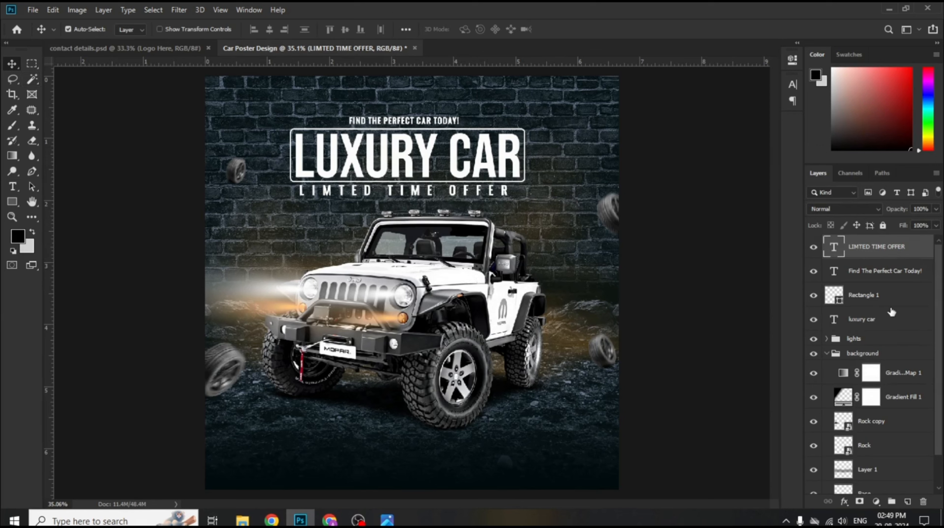
pyautogui.keyDown('shift'); pyautogui.click(890, 312); pyautogui.keyUp('shift')
pyautogui.hotkey('ctrl', 'g')
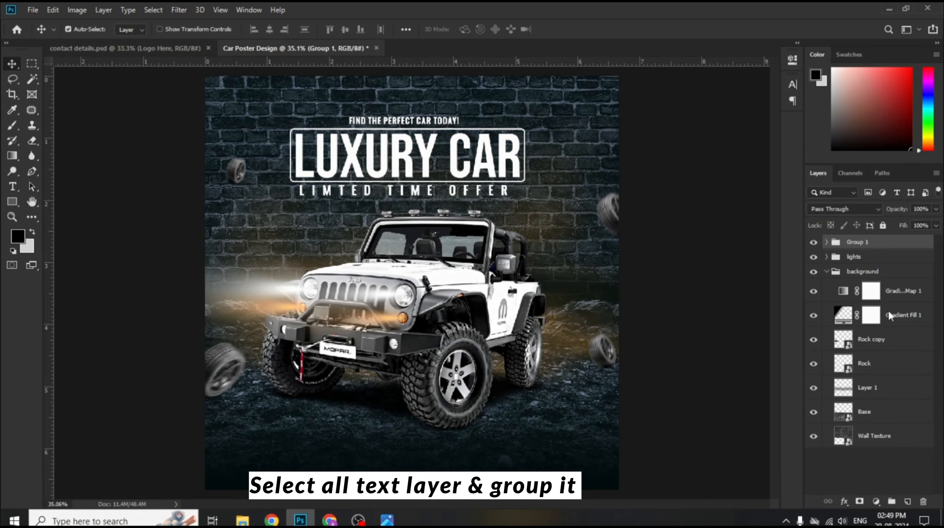
pyautogui.doubleClick(855, 242)
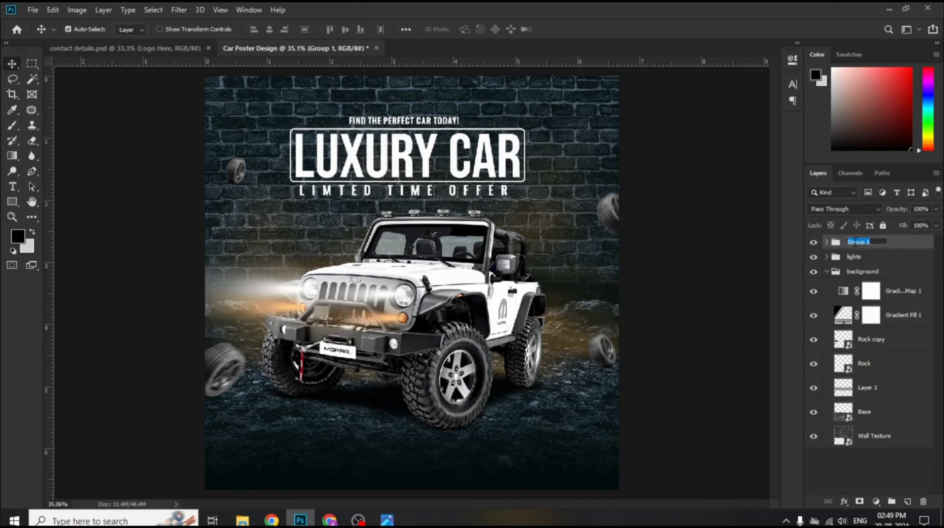
pyautogui.write('TEXT')
pyautogui.press('Return')
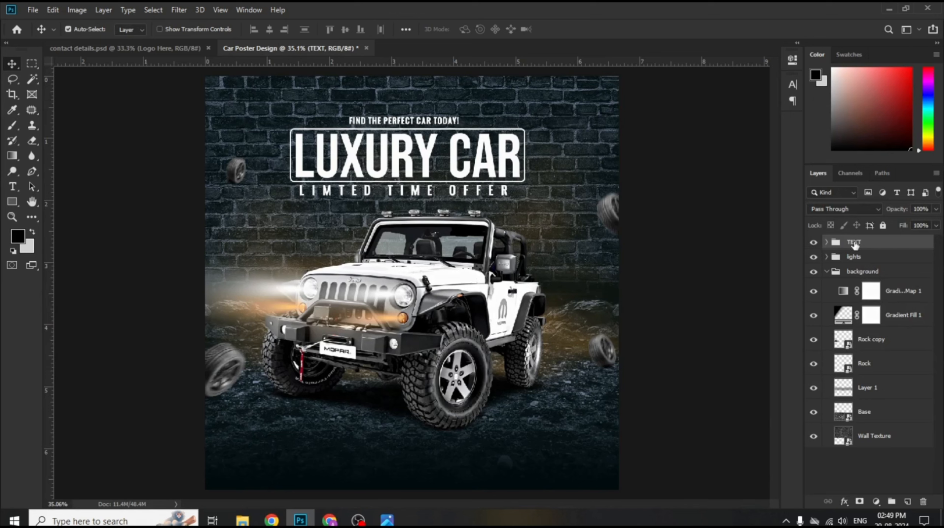
# Scale the TEXT group to about 112% and skew it vertically by -7.75°, centred at X 1000 px, Y 392 px
pyautogui.hotkey('ctrl', 't')
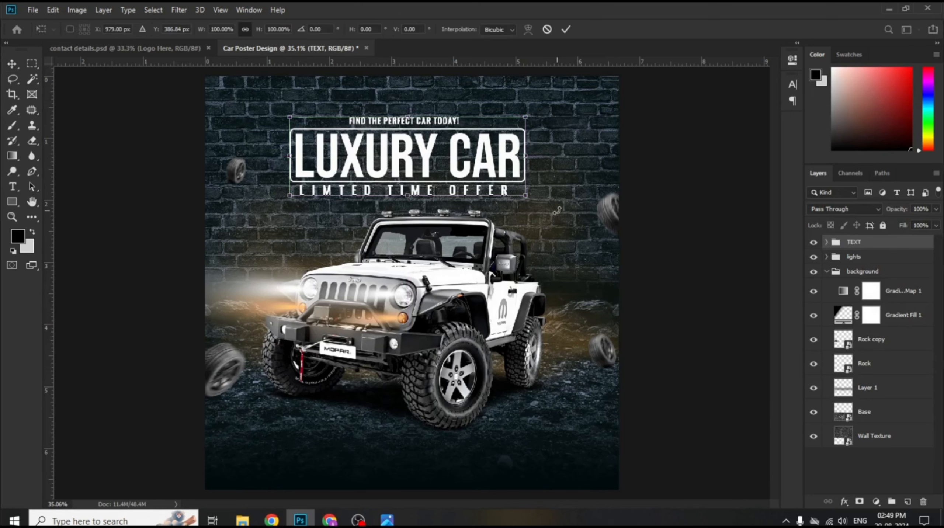
pyautogui.moveTo(525, 200); pyautogui.dragTo(541, 216)
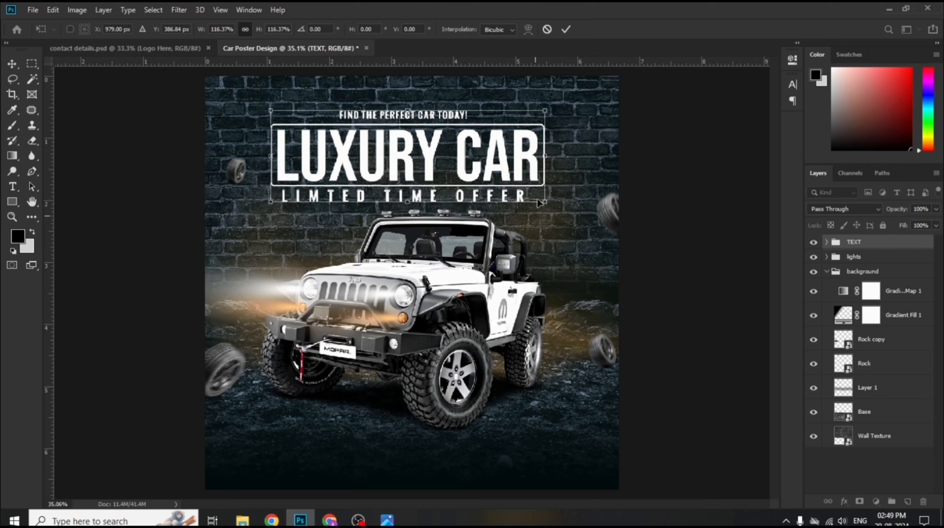
pyautogui.moveTo(546, 149); pyautogui.dragTo(513, 149)
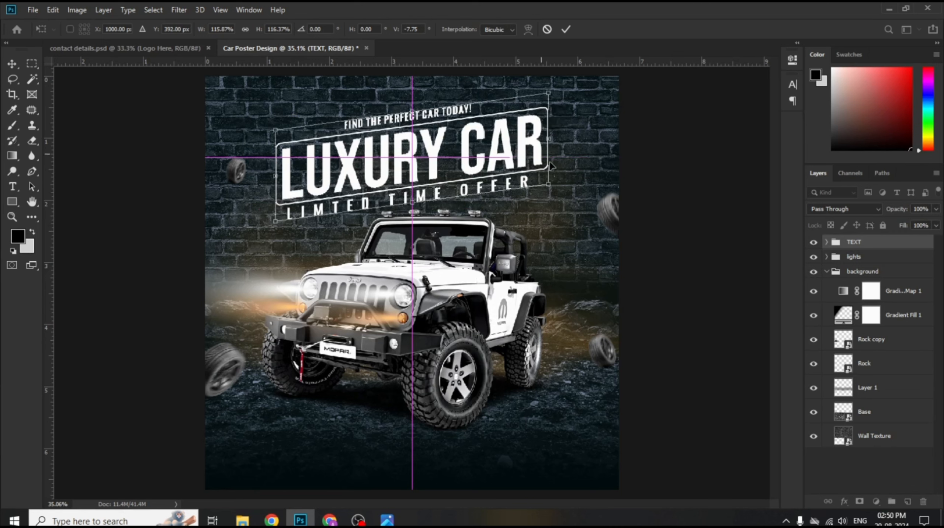
pyautogui.moveTo(548, 183); pyautogui.dragTo(544, 182)
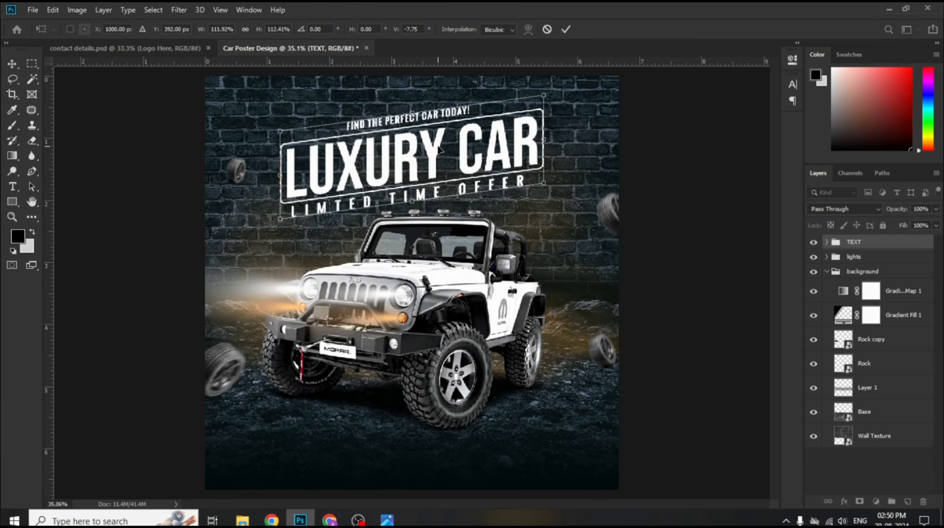
pyautogui.click(564, 31)
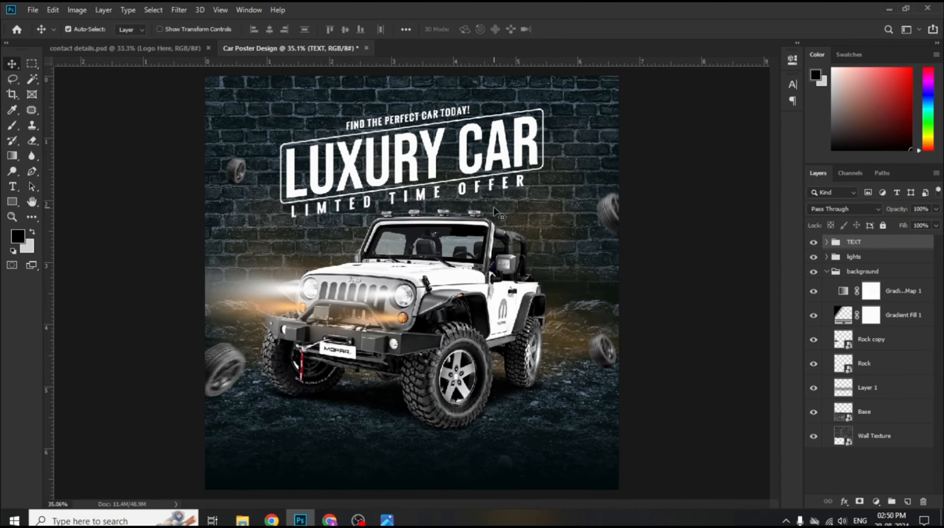
pyautogui.scroll(-1, 438, 205)
pyautogui.scroll(1, 437, 204)
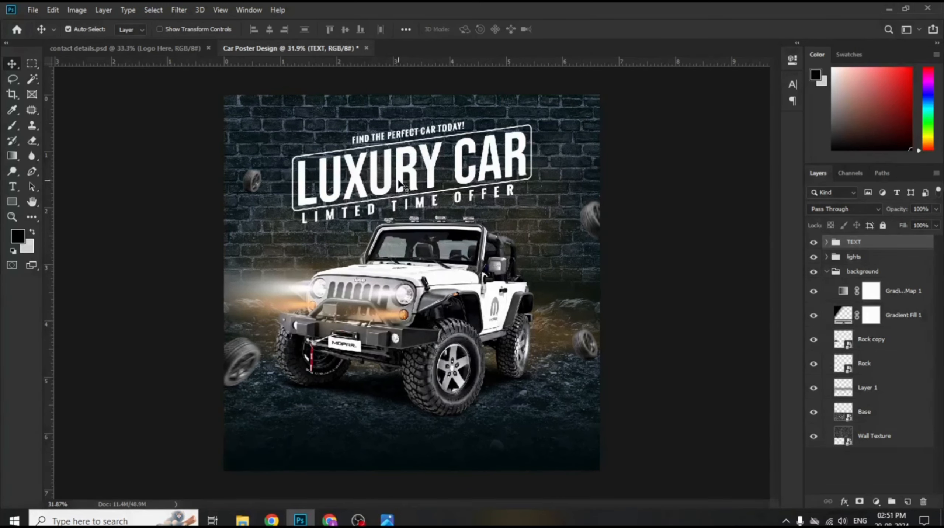
# Add an Outer Glow to the luxury car text layer with Linear Dodge (Add) blending and a size of 50 px
pyautogui.click(827, 242)
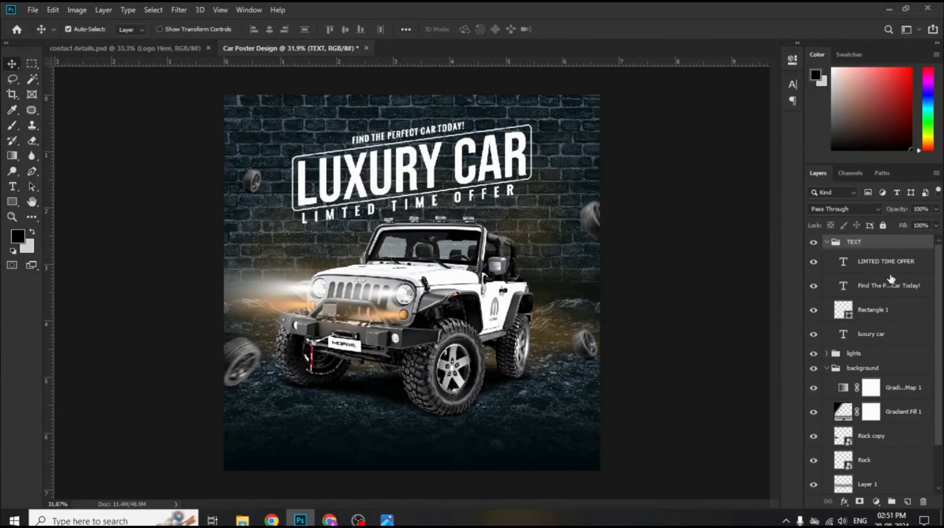
pyautogui.click(882, 338)
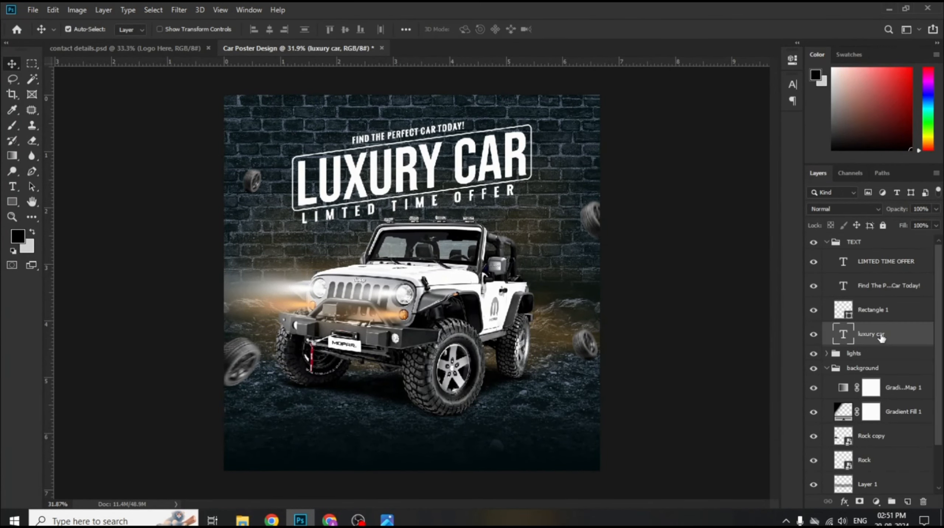
pyautogui.doubleClick(919, 336)
pyautogui.moveTo(734, 248); pyautogui.dragTo(645, 139)
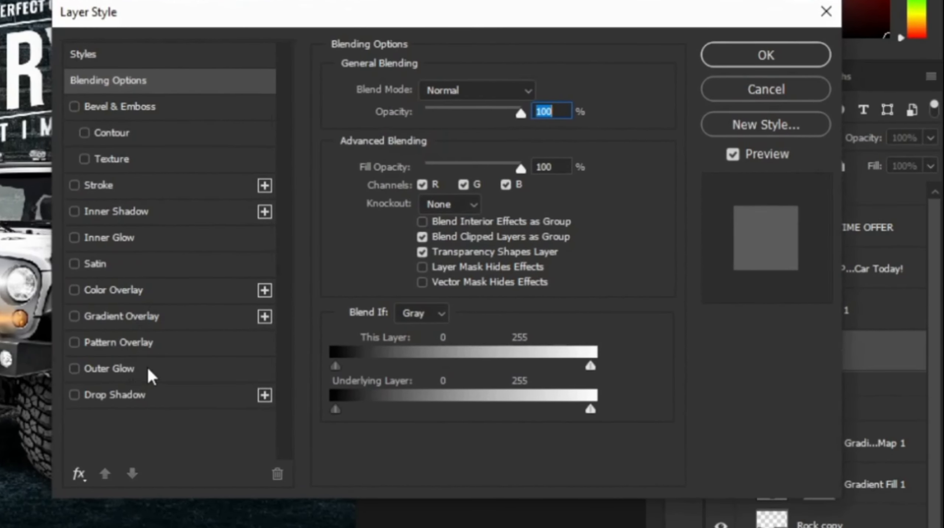
pyautogui.click(150, 375)
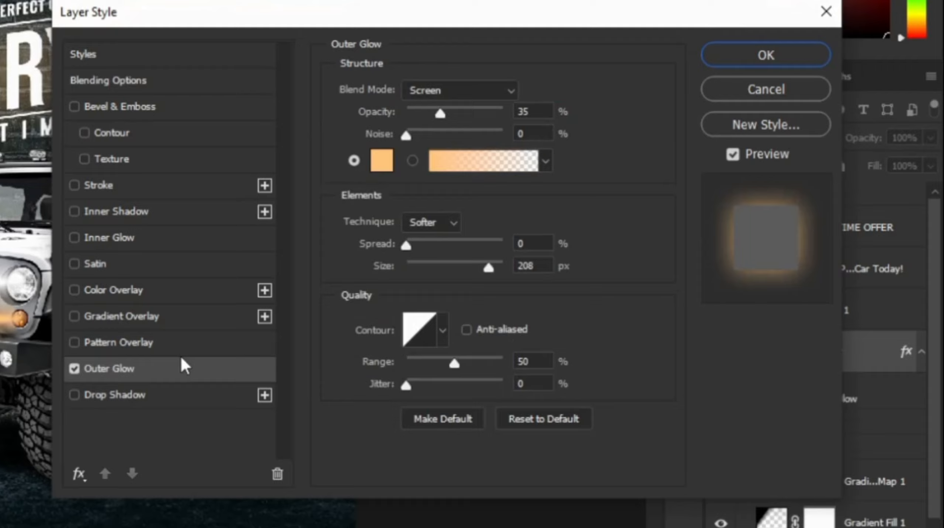
pyautogui.click(457, 92)
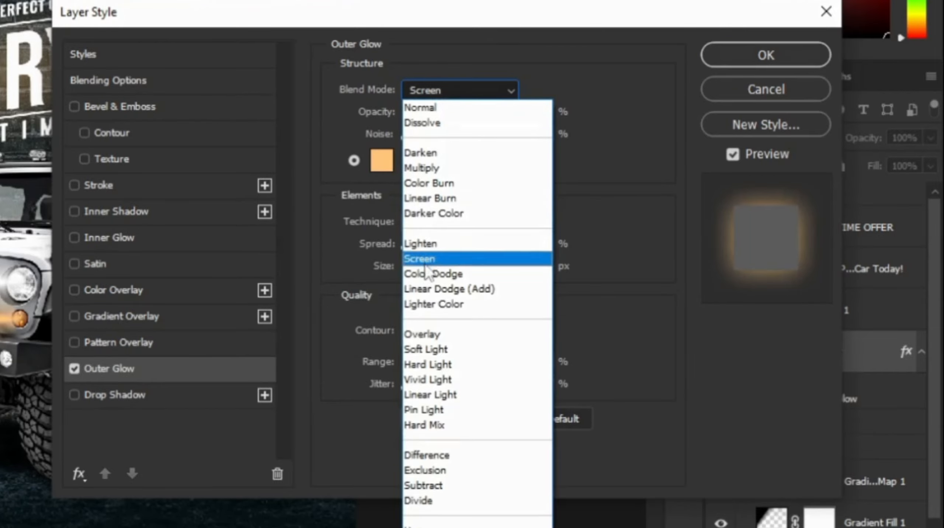
pyautogui.click(414, 291)
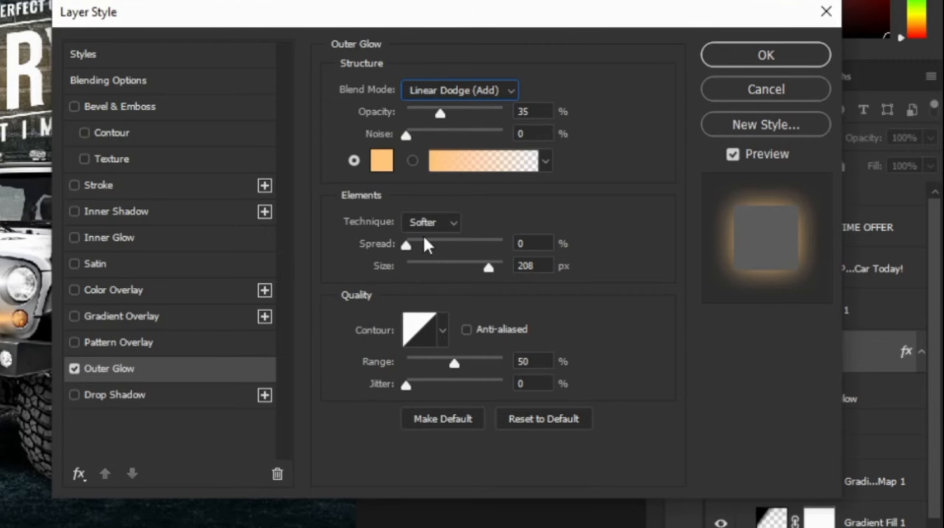
pyautogui.click(487, 266)
pyautogui.write('50')
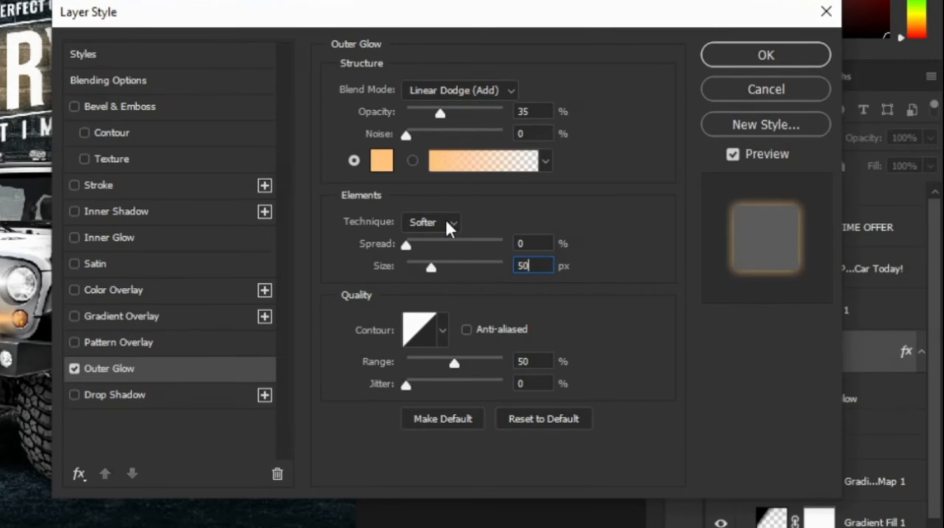
# Confirm #ffc178 as the title's outer glow colour and apply the layer style
pyautogui.click(379, 163)
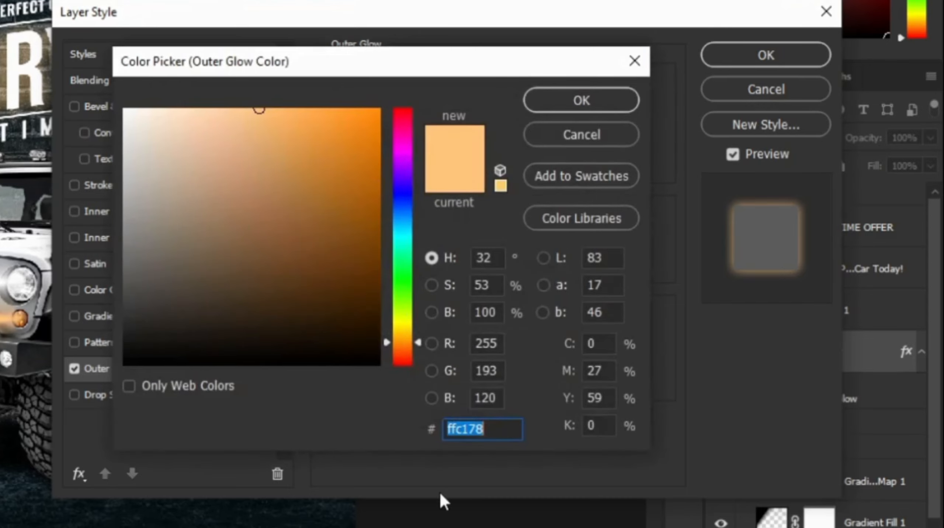
pyautogui.click(494, 428)
pyautogui.doubleClick(496, 427)
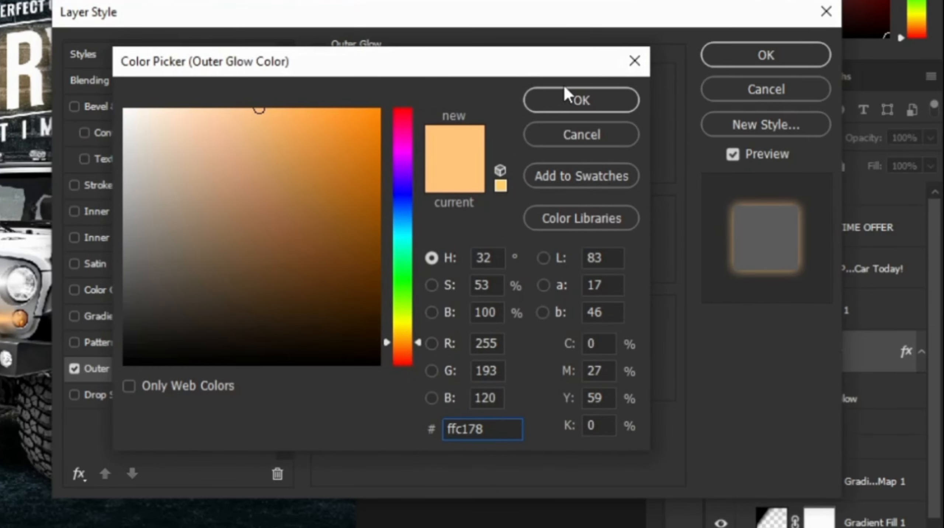
pyautogui.click(569, 98)
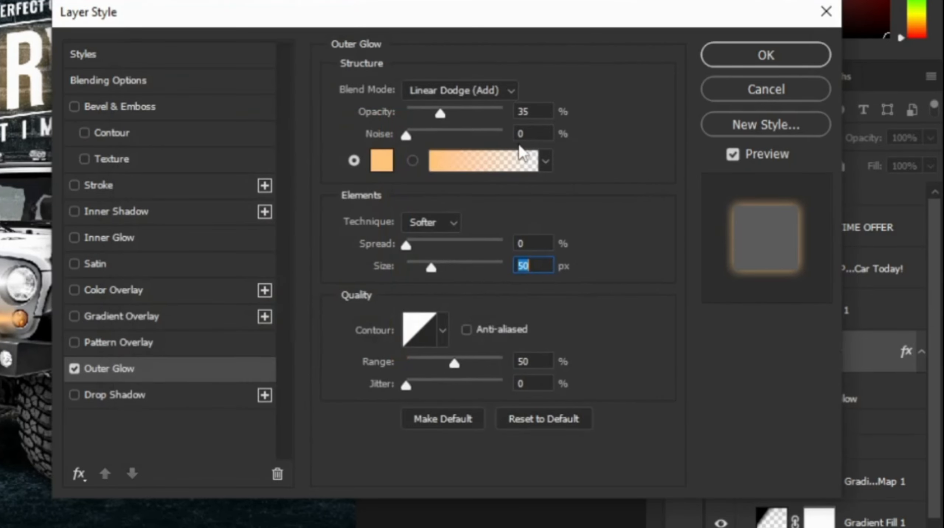
pyautogui.click(724, 63)
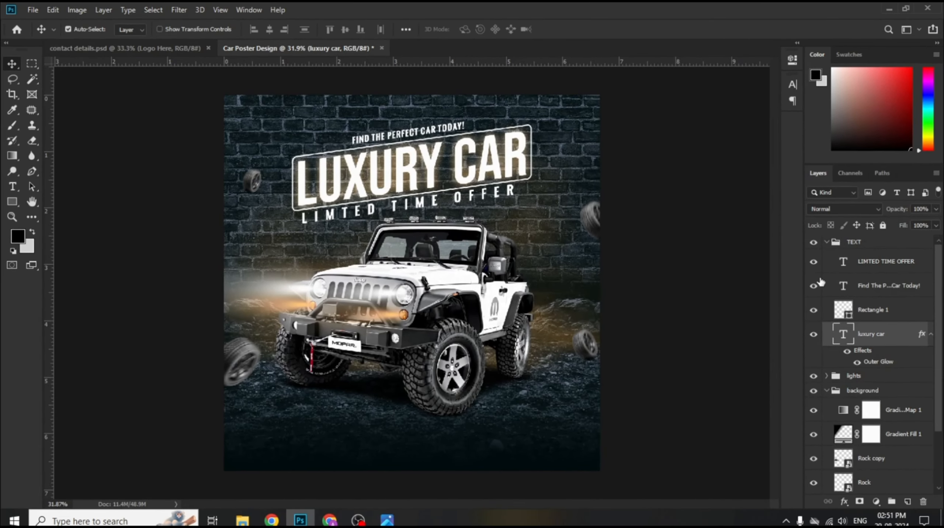
pyautogui.click(826, 242)
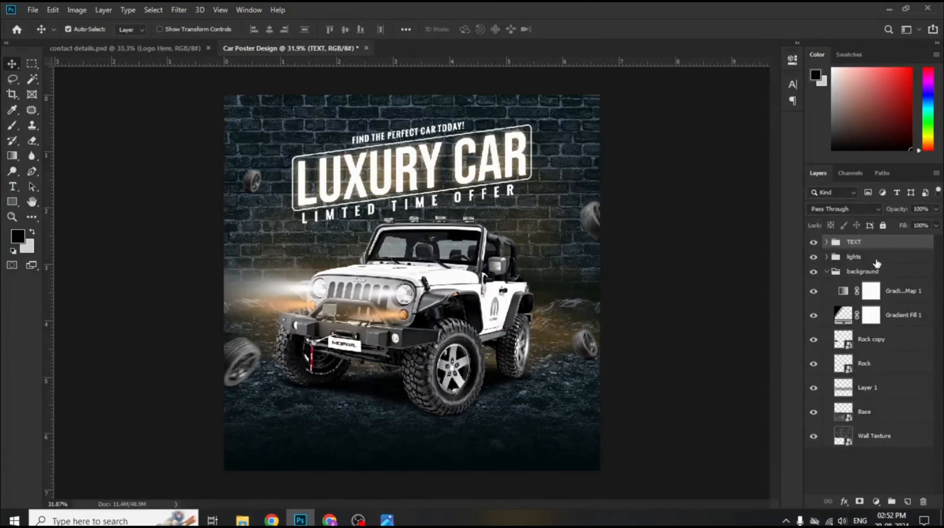
pyautogui.click(826, 243)
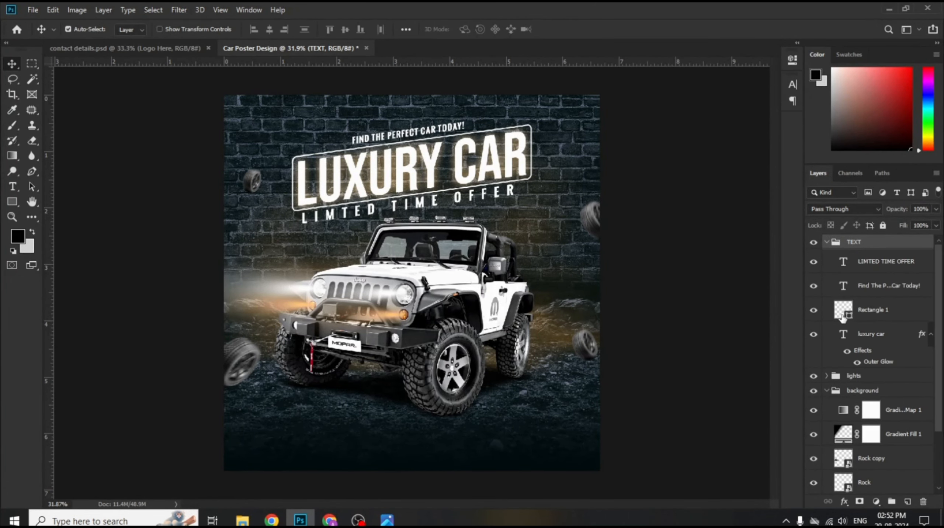
# Add an Outer Glow to the title's frame rectangle with Screen blending, 35% opacity and a size of 50 px
pyautogui.click(870, 313)
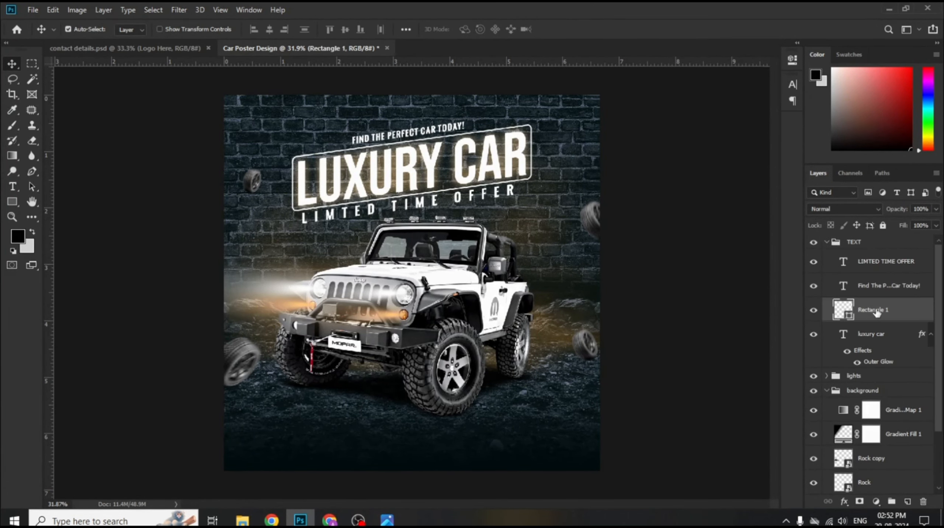
pyautogui.doubleClick(904, 313)
pyautogui.click(455, 344)
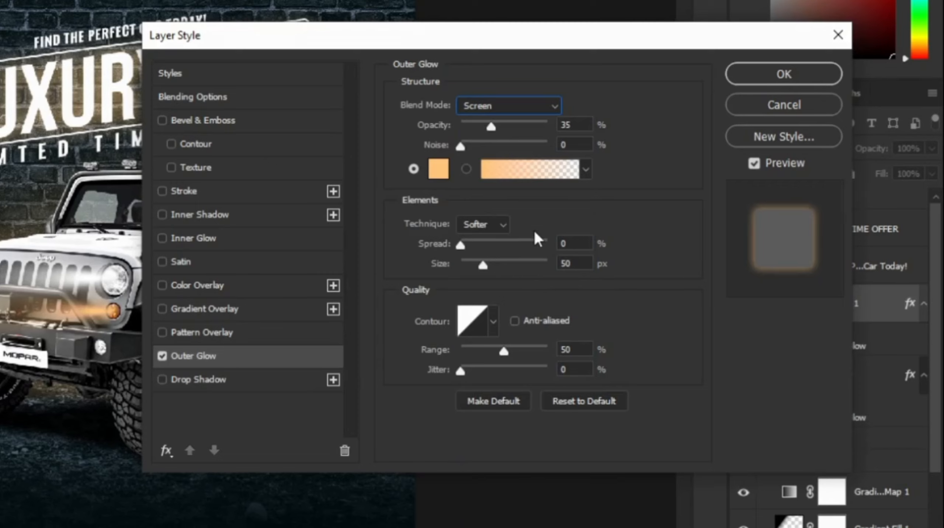
pyautogui.doubleClick(574, 263)
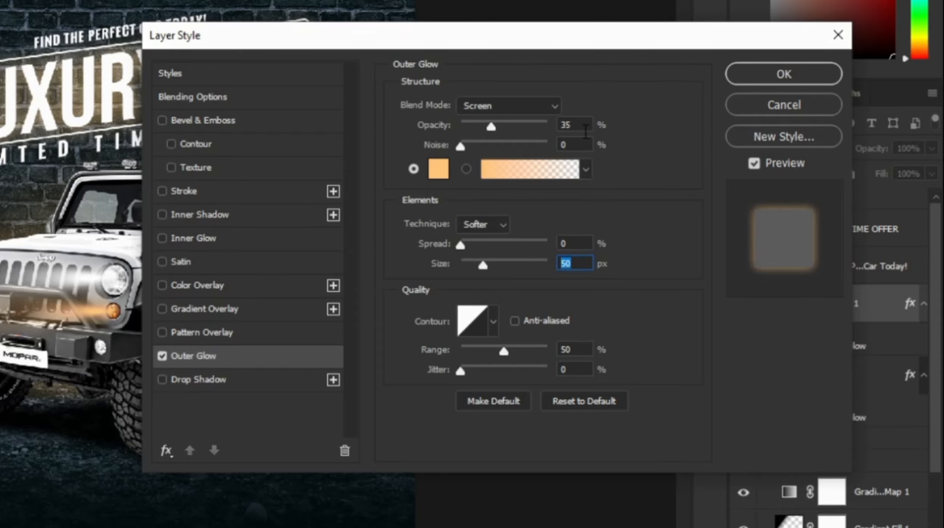
pyautogui.doubleClick(576, 125)
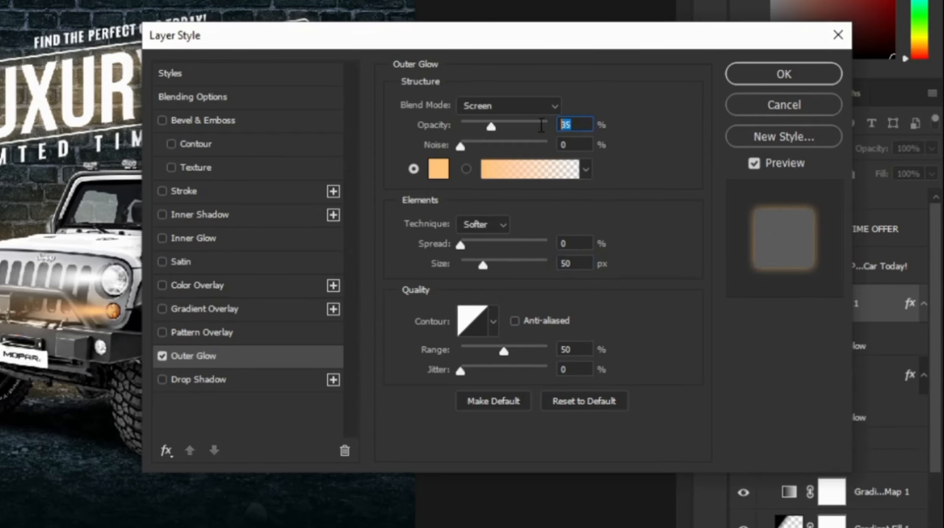
pyautogui.click(738, 79)
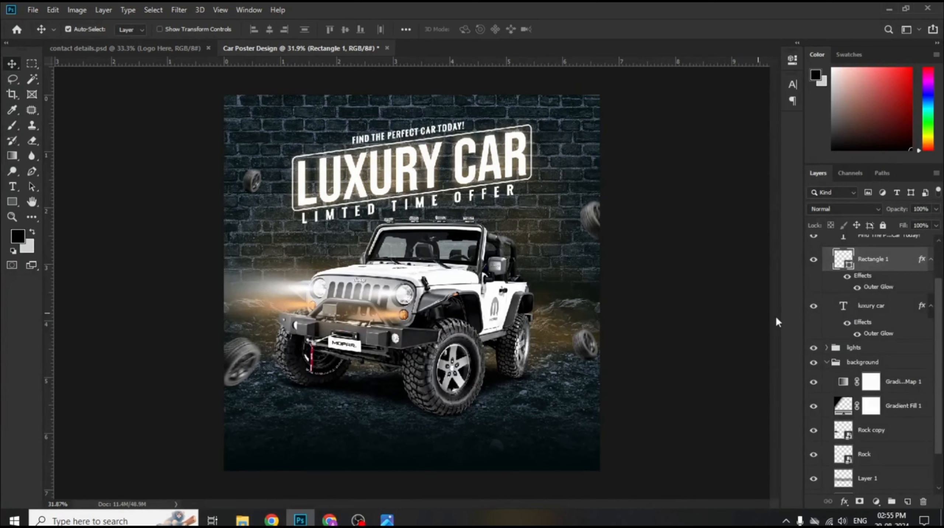
# Add a black Solid Color fill above Gradient Fill 1 as a vignette with its centre masked out, at 70% opacity
pyautogui.scroll(-3, 840, 370)
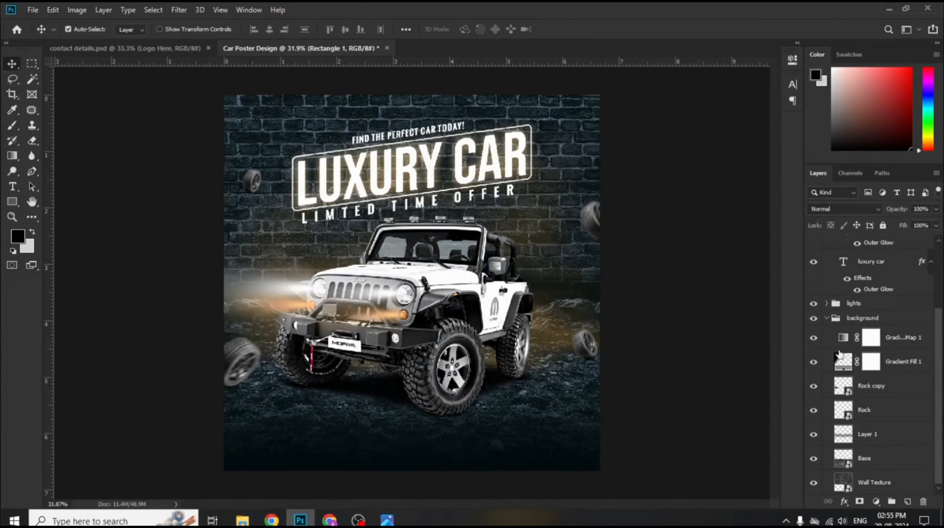
pyautogui.click(844, 357)
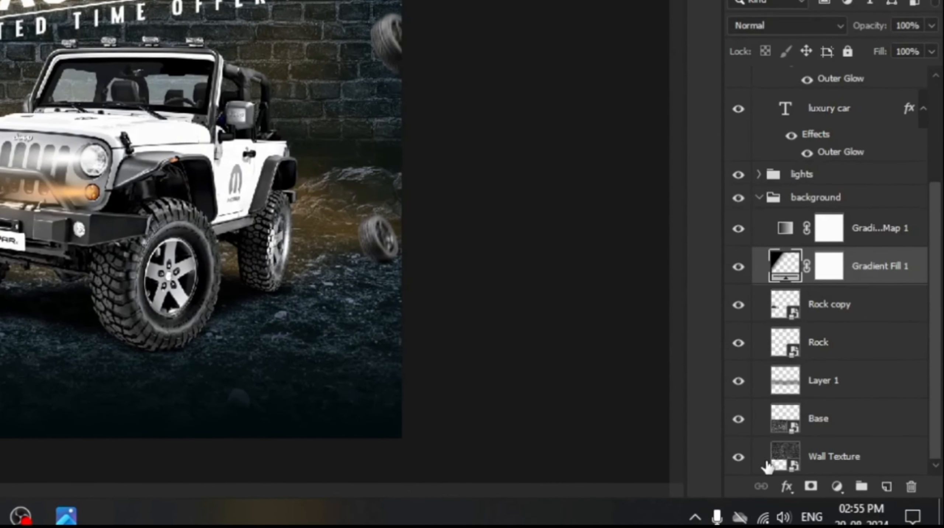
pyautogui.click(836, 486)
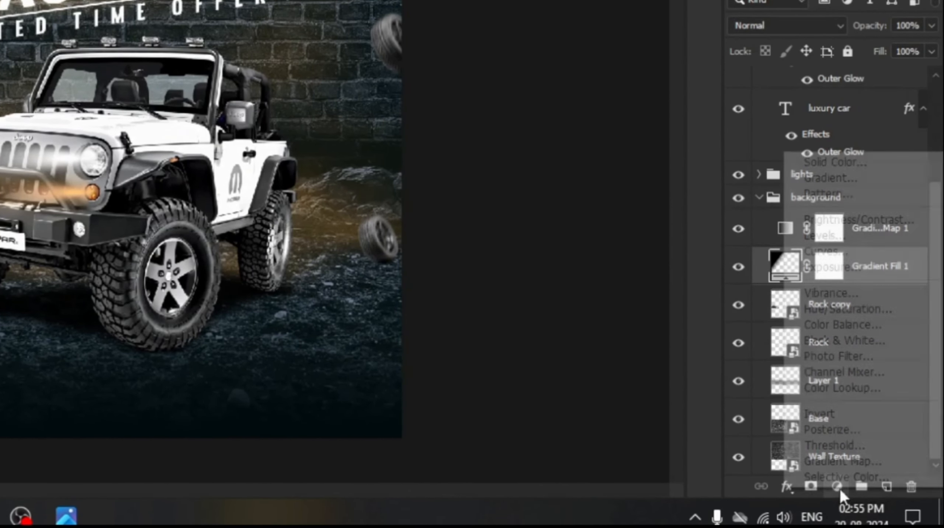
pyautogui.click(835, 162)
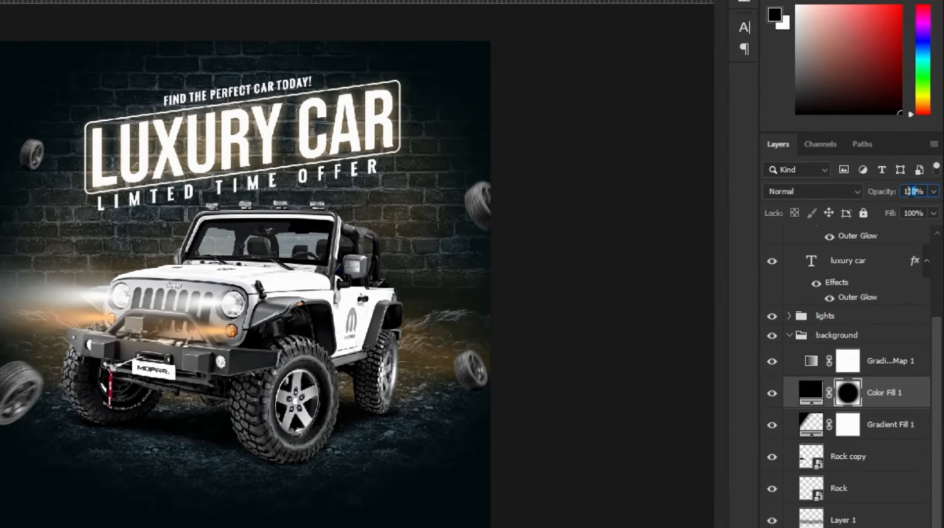
pyautogui.click(908, 211)
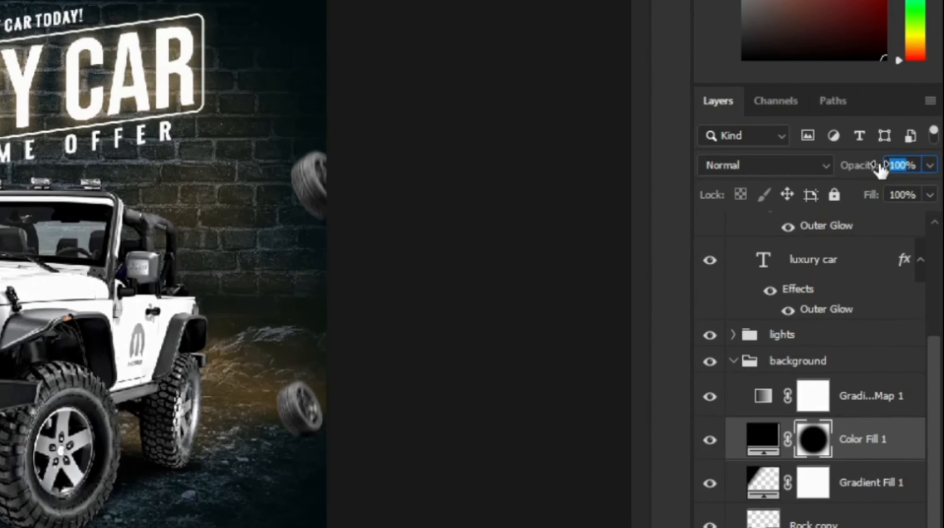
pyautogui.write('70')
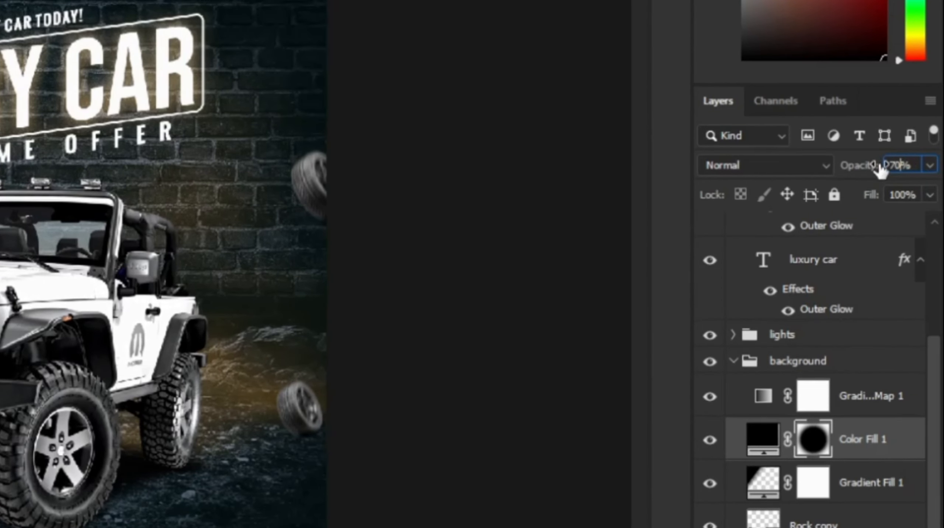
# Place two vertical and two horizontal guides slightly inside the poster's edges to mark an even margin
pyautogui.hotkey('ctrl', 'r')
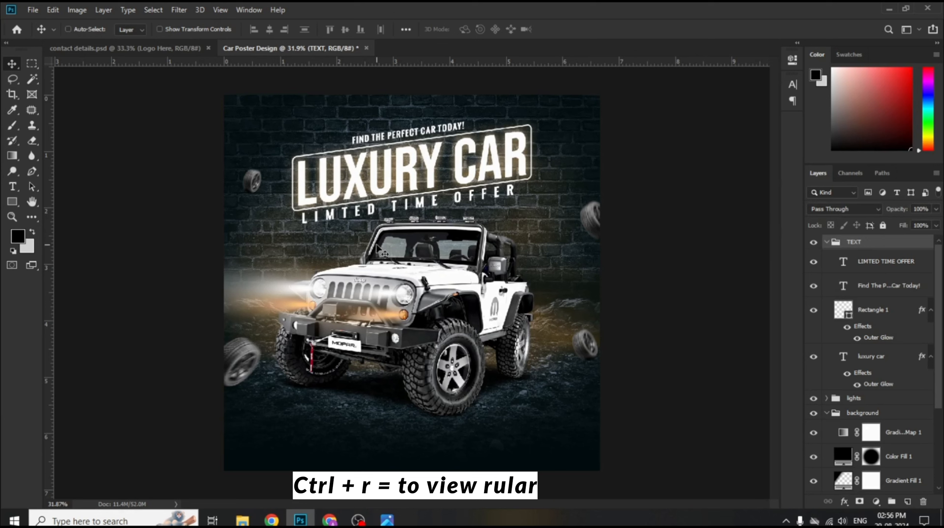
pyautogui.moveTo(49, 224); pyautogui.dragTo(242, 245)
pyautogui.moveTo(50, 223); pyautogui.dragTo(583, 281)
pyautogui.moveTo(473, 58); pyautogui.dragTo(473, 104)
# Copy the social media icon group from contact details.psd into the poster and align it to the upper-right guide corner, about X 1835 px, Y 128 px
pyautogui.click(125, 48)
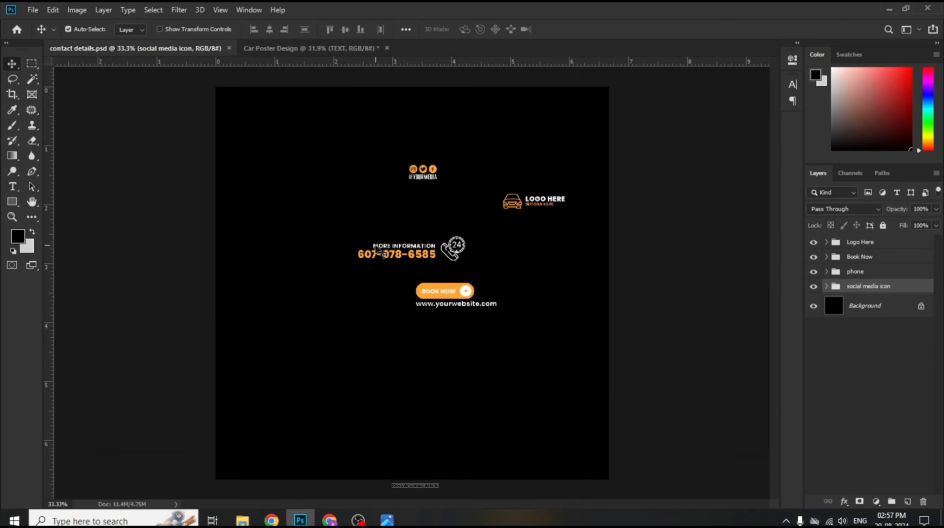
pyautogui.moveTo(904, 291); pyautogui.dragTo(467, 257)
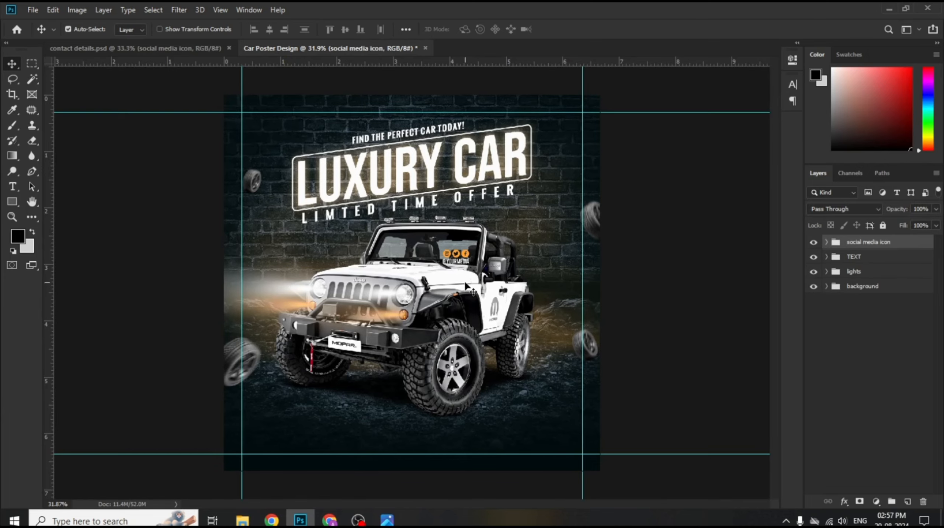
pyautogui.hotkey('ctrl', 't')
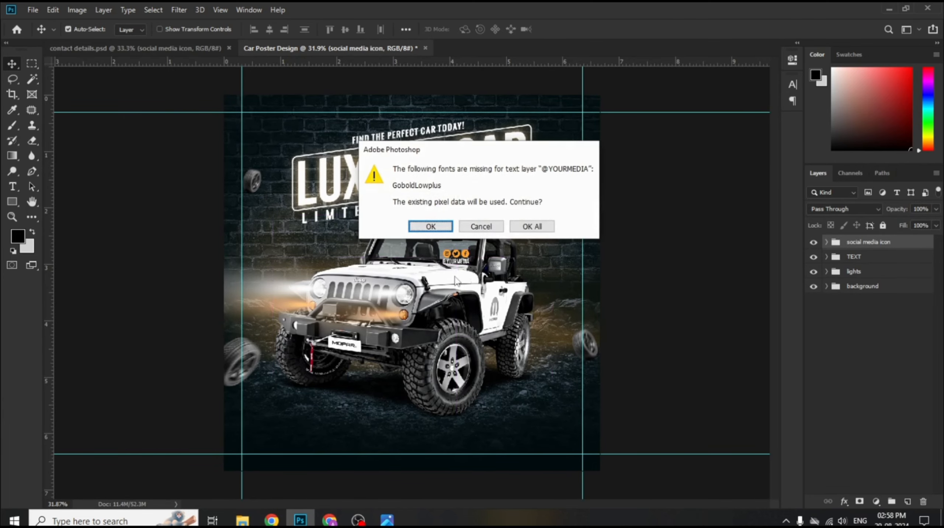
pyautogui.click(532, 227)
pyautogui.scroll(3, 461, 260)
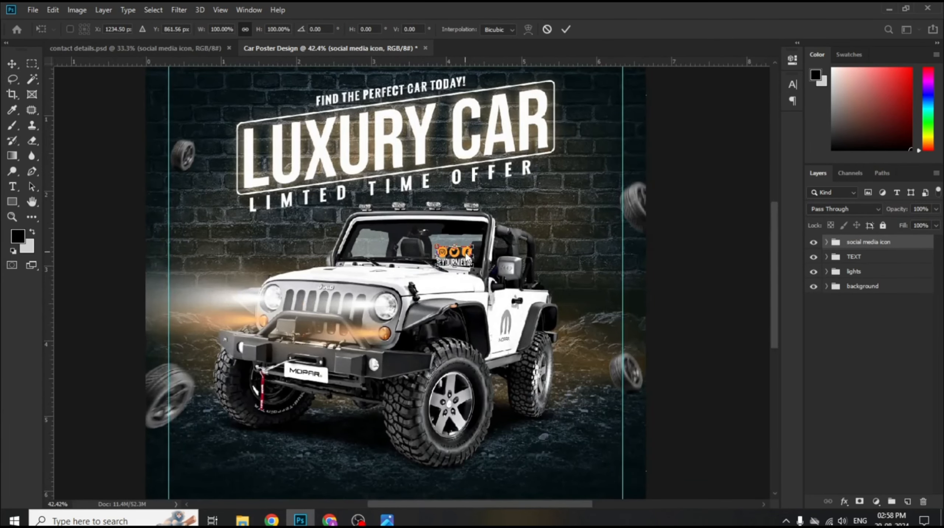
pyautogui.moveTo(461, 251); pyautogui.dragTo(615, 92)
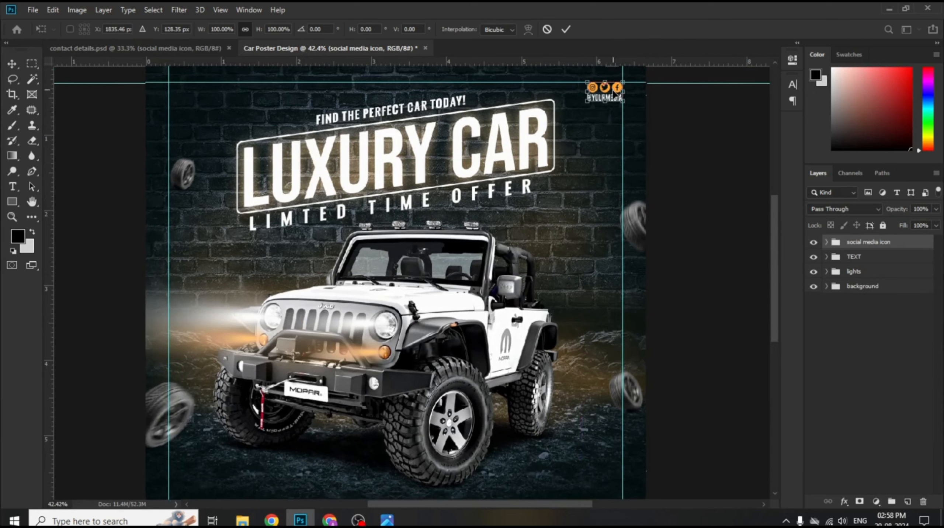
pyautogui.click(566, 29)
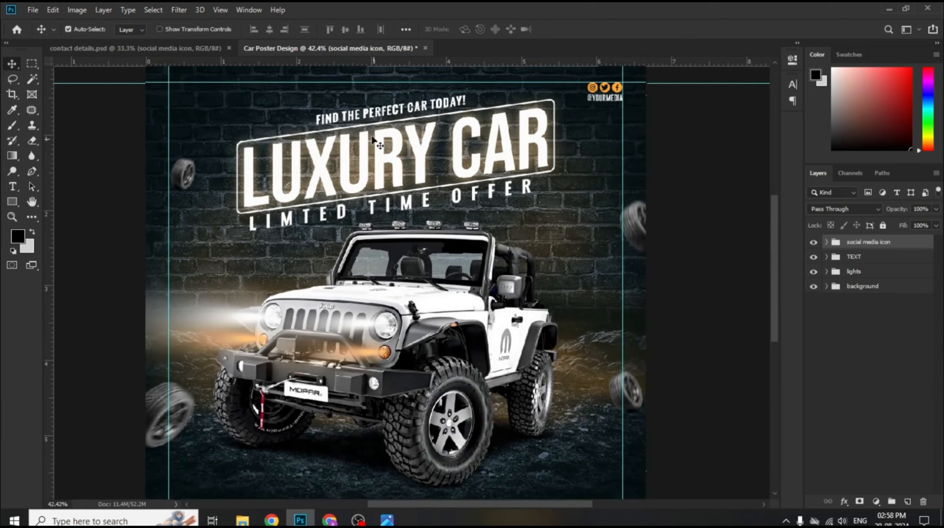
# Copy the phone group from contact details.psd into the poster and align it to the lower-right corner of the guides
pyautogui.click(183, 49)
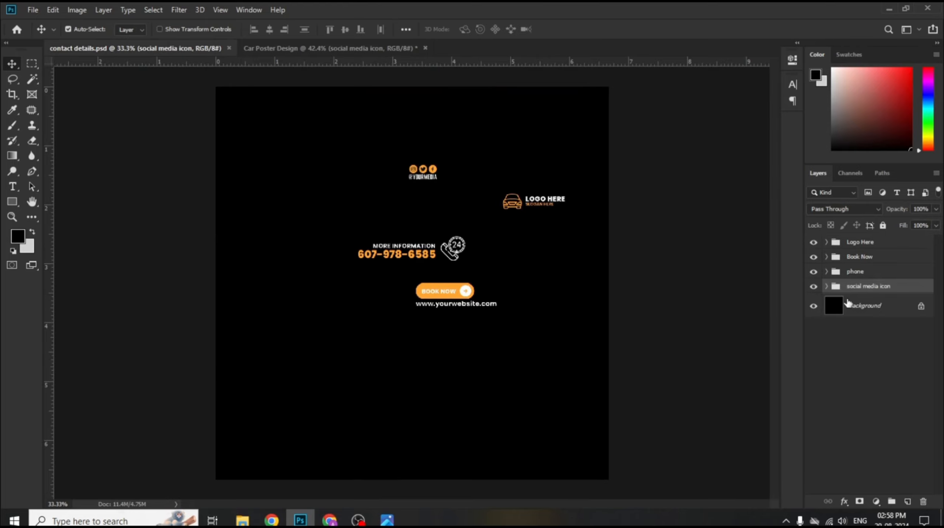
pyautogui.moveTo(869, 272); pyautogui.dragTo(360, 283)
pyautogui.scroll(-3, 498, 217)
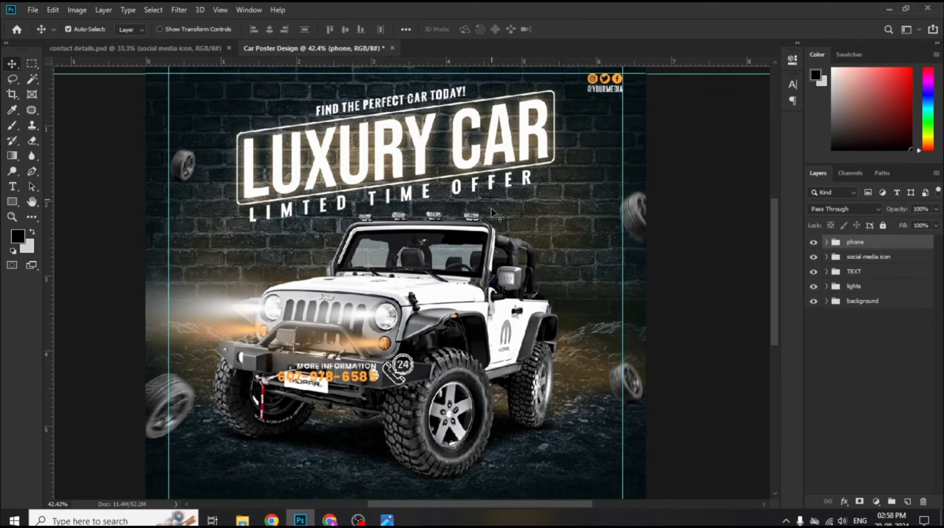
pyautogui.scroll(-3, 499, 217)
pyautogui.press('t')
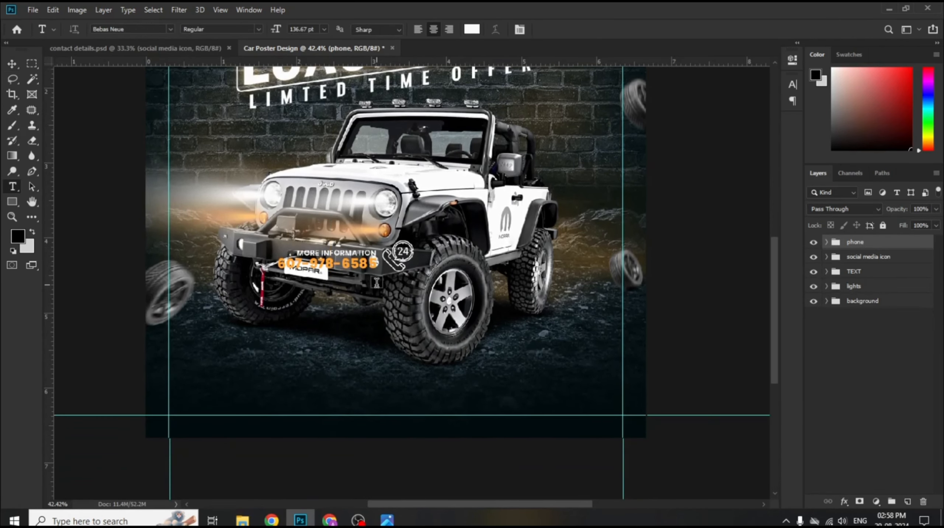
pyautogui.hotkey('ctrl', 't')
pyautogui.moveTo(363, 263); pyautogui.dragTo(568, 413)
pyautogui.click(566, 29)
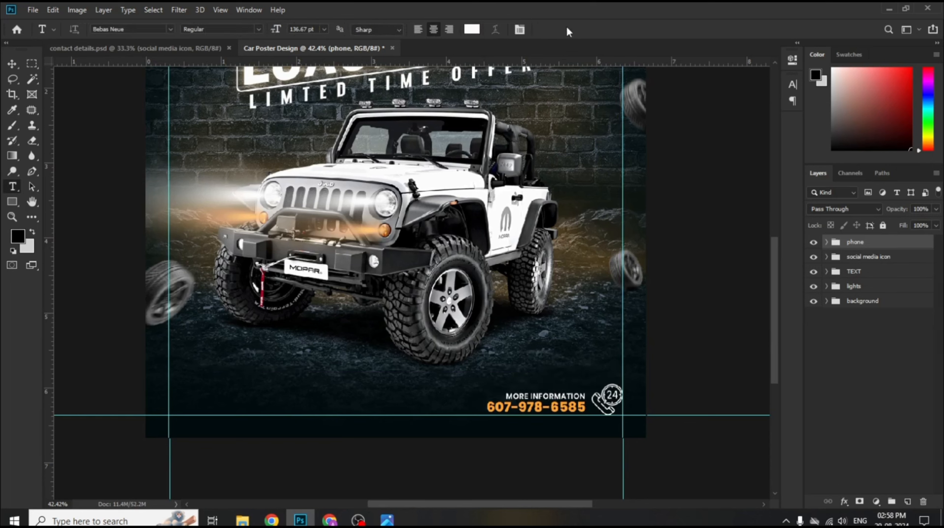
# Copy the Book Now group from contact details.psd into the poster's lower-left guide corner, centred at X 308 px, Y 1844 px
pyautogui.click(234, 45)
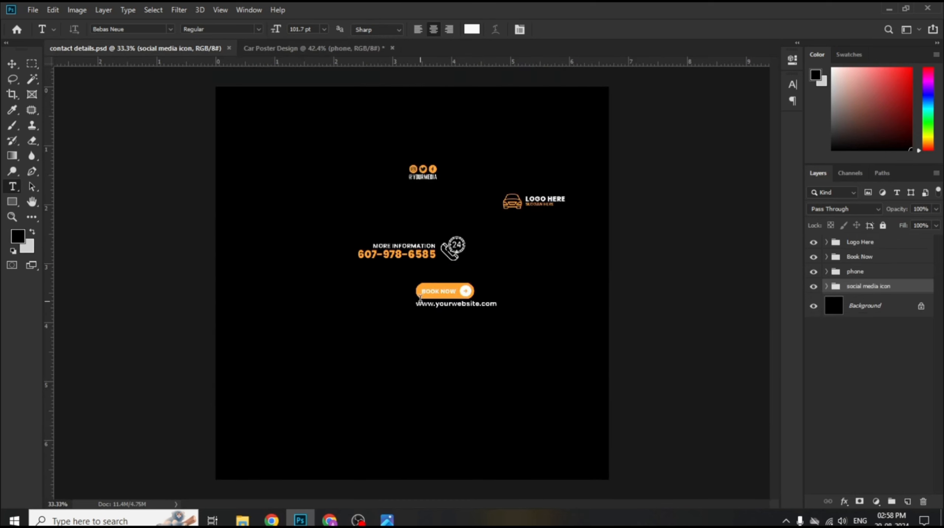
pyautogui.moveTo(873, 260); pyautogui.dragTo(217, 396)
pyautogui.hotkey('ctrl', 't')
pyautogui.click(566, 29)
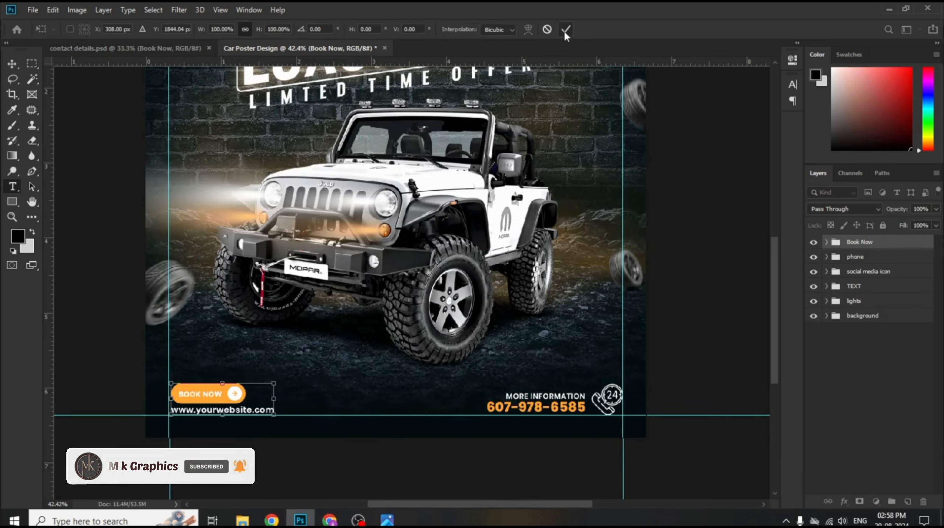
# Copy the Logo Here group from contact details.psd into the poster's upper-left guide corner, centred at about X 252 px, Y 132 px
pyautogui.click(147, 48)
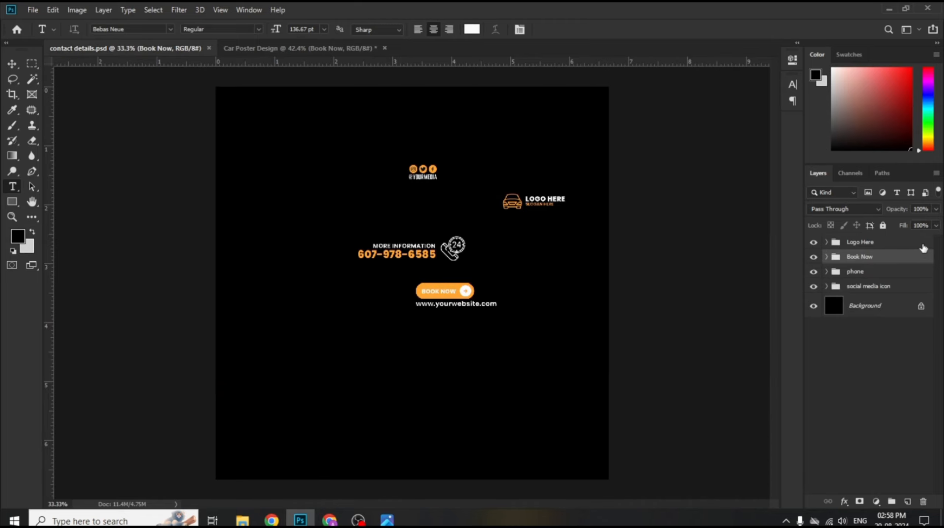
pyautogui.moveTo(920, 245); pyautogui.dragTo(275, 66)
pyautogui.moveTo(269, 42); pyautogui.dragTo(299, 186)
pyautogui.scroll(6, 306, 226)
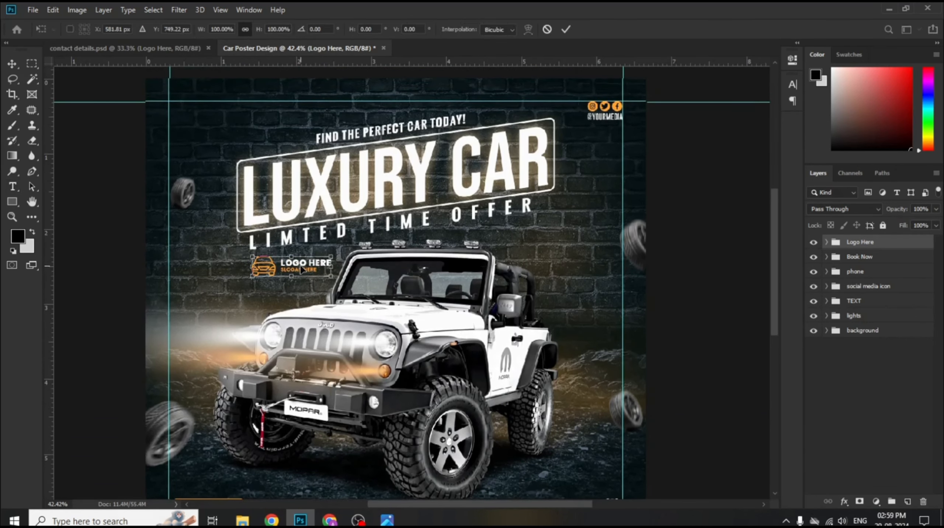
pyautogui.moveTo(291, 256); pyautogui.dragTo(223, 116)
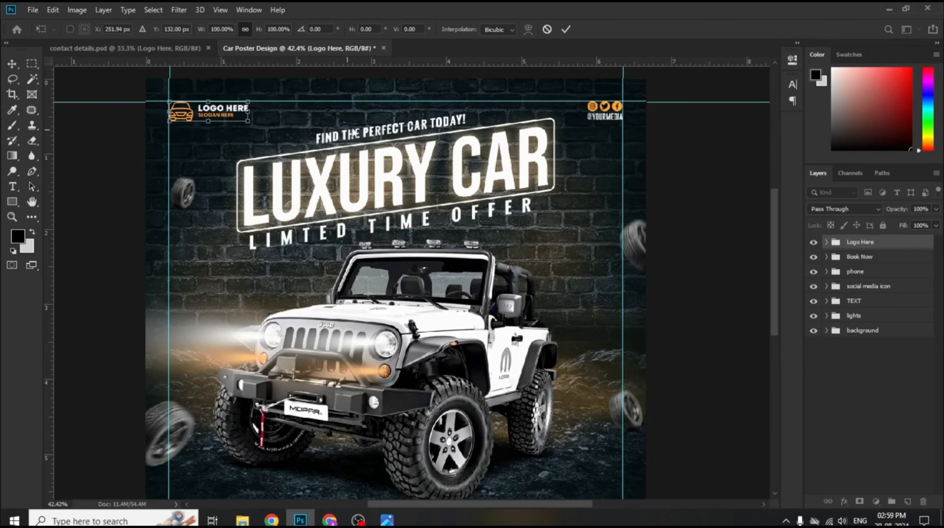
# Hide the margin guides on the poster
pyautogui.scroll(-3, 439, 218)
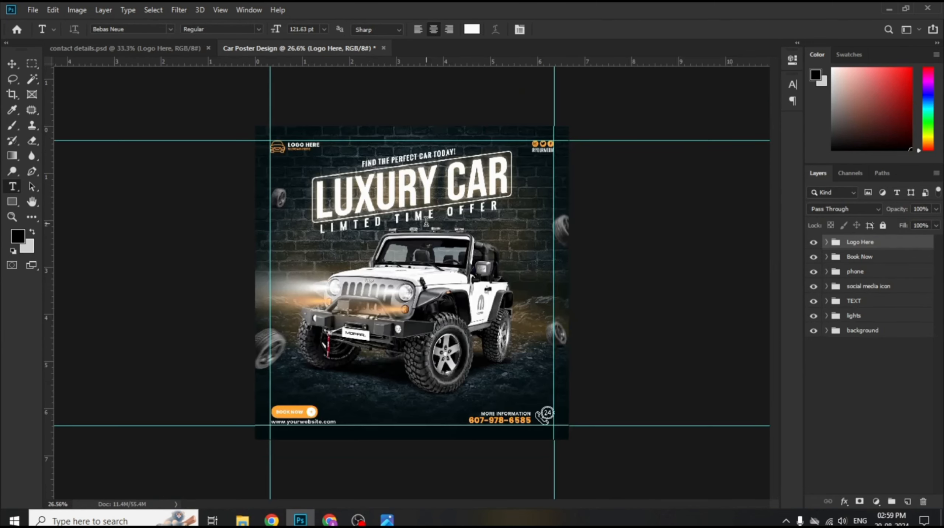
pyautogui.hotkey('ctrl', ';')
pyautogui.scroll(2, 412, 282)
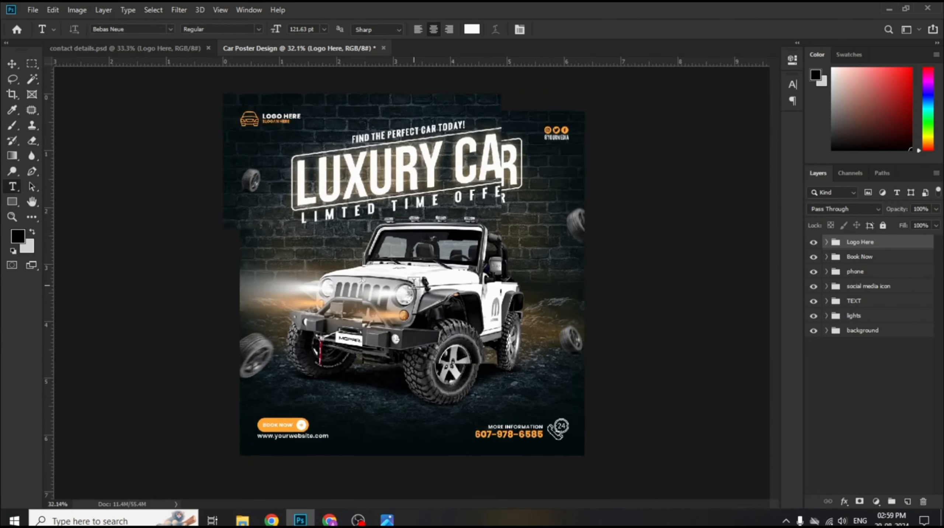